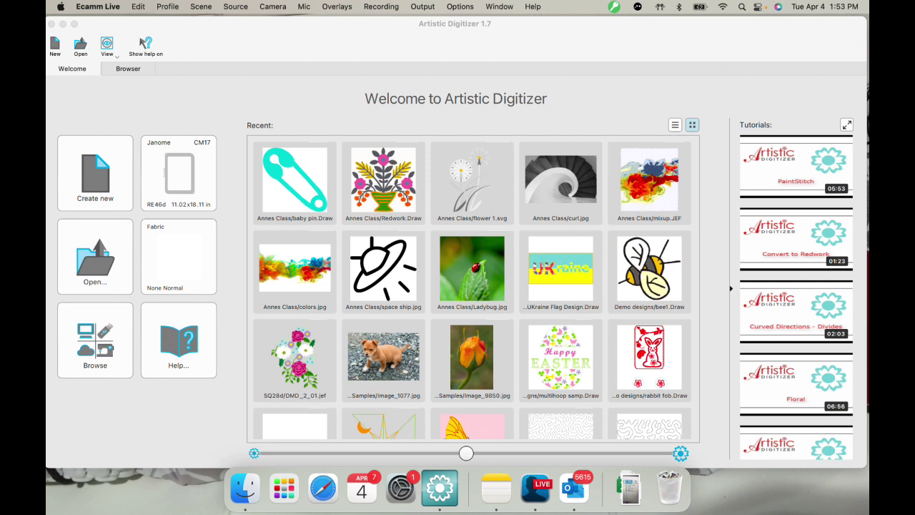
- Open the baby pin design
double_click(285, 179)
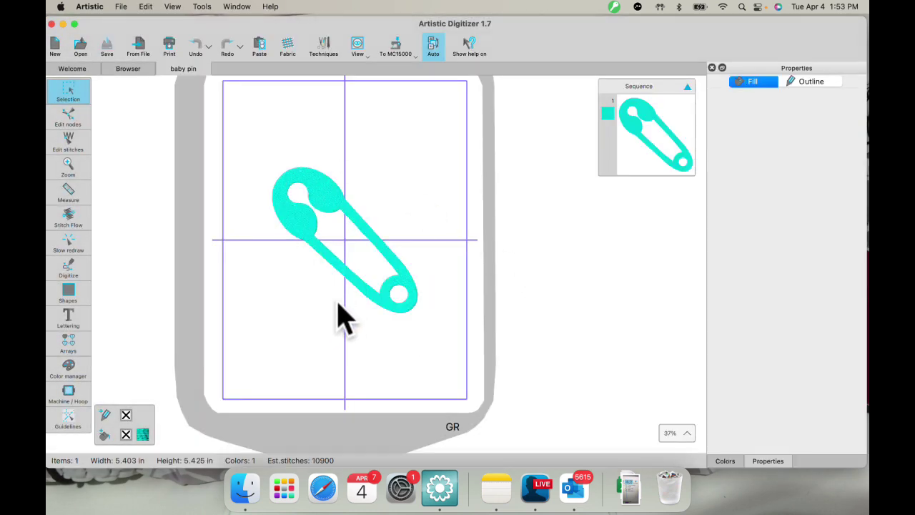
scroll(318, 282, up, 3)
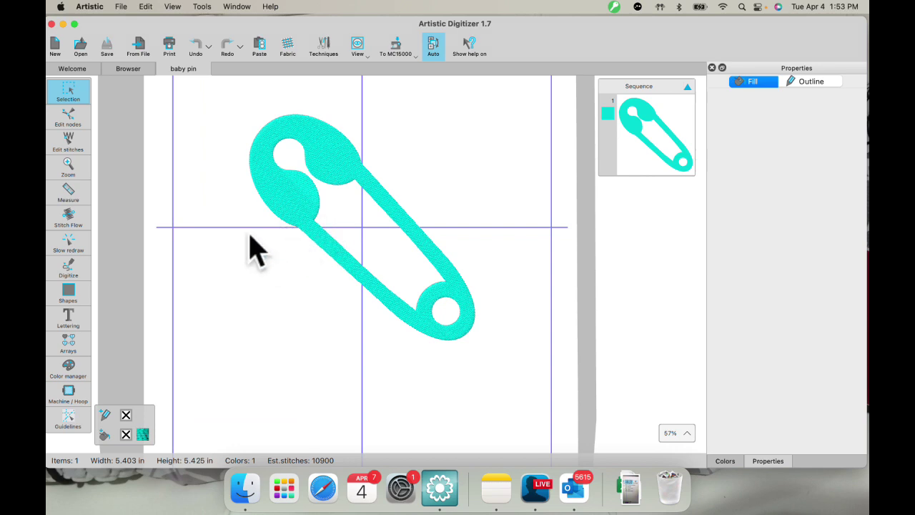
click(60, 270)
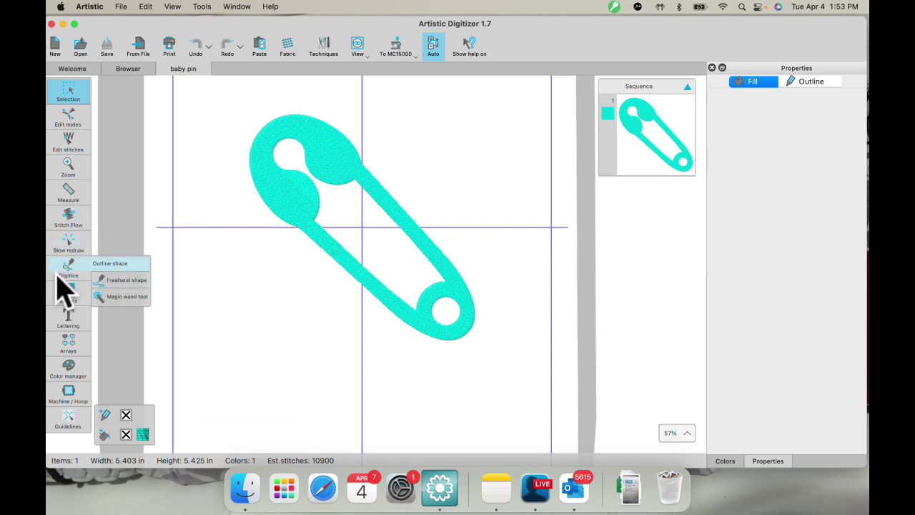
click(120, 264)
- Draw a two-point curved line across the pin's neck, then select both the line and pin
click(279, 227)
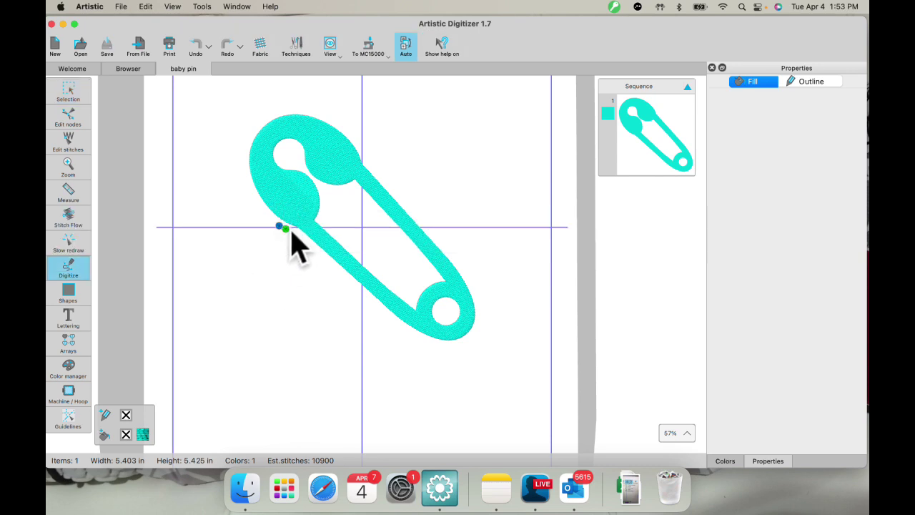
click(325, 207)
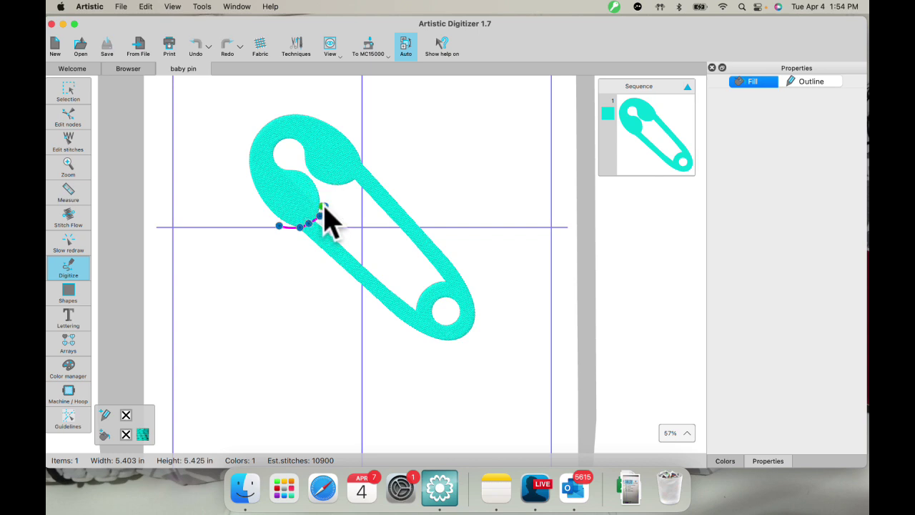
right_click(328, 213)
click(357, 238)
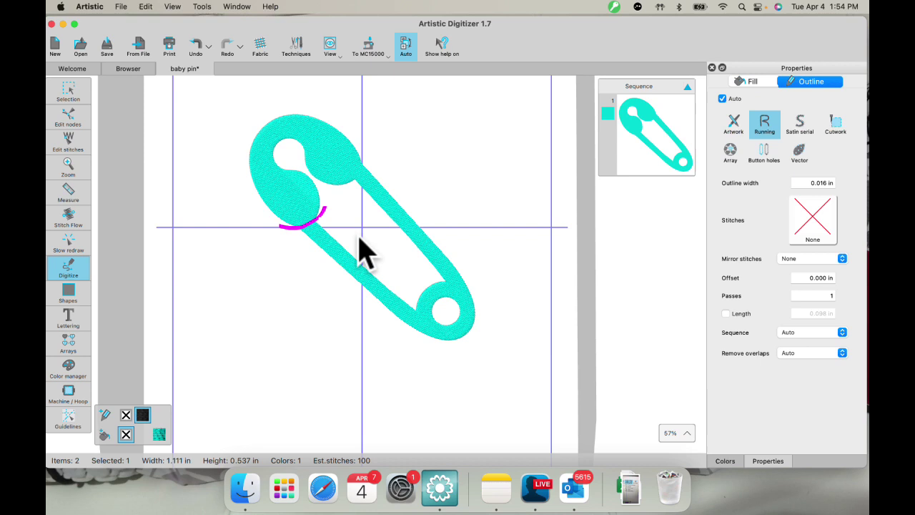
click(63, 101)
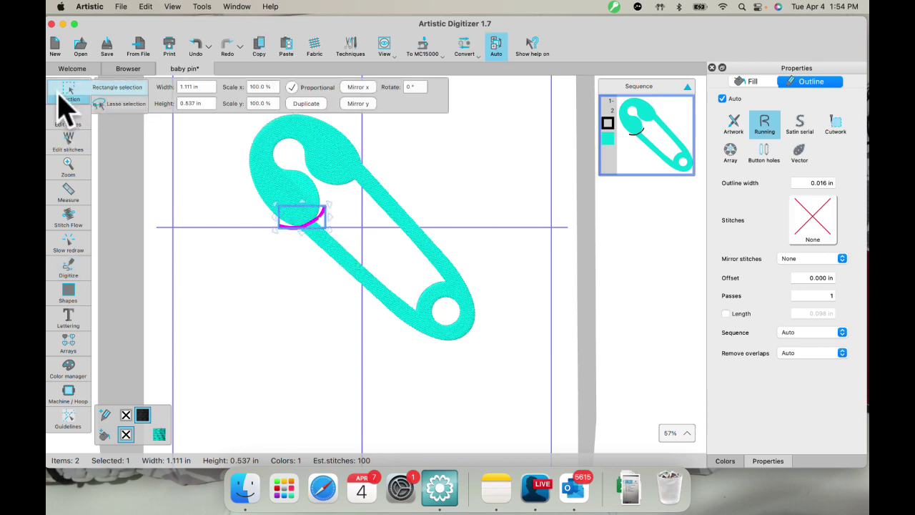
scroll(220, 182, up, 4)
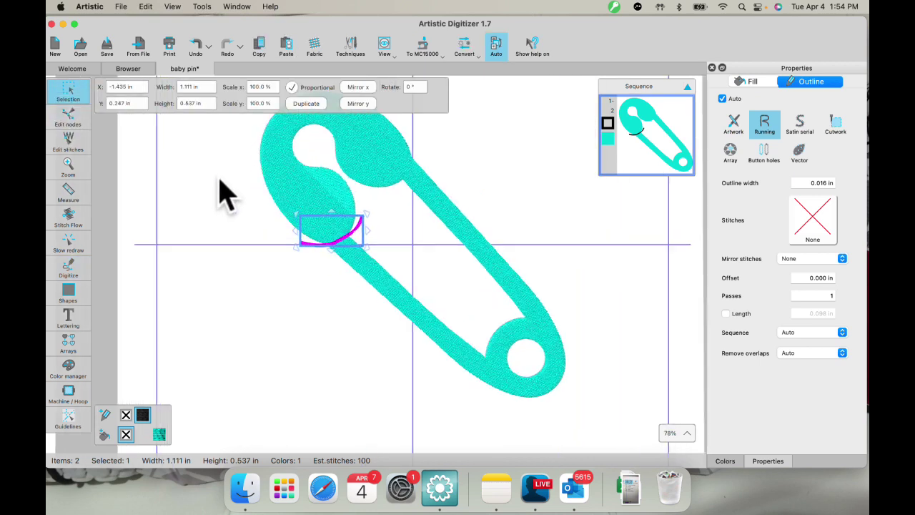
shift+click(318, 187)
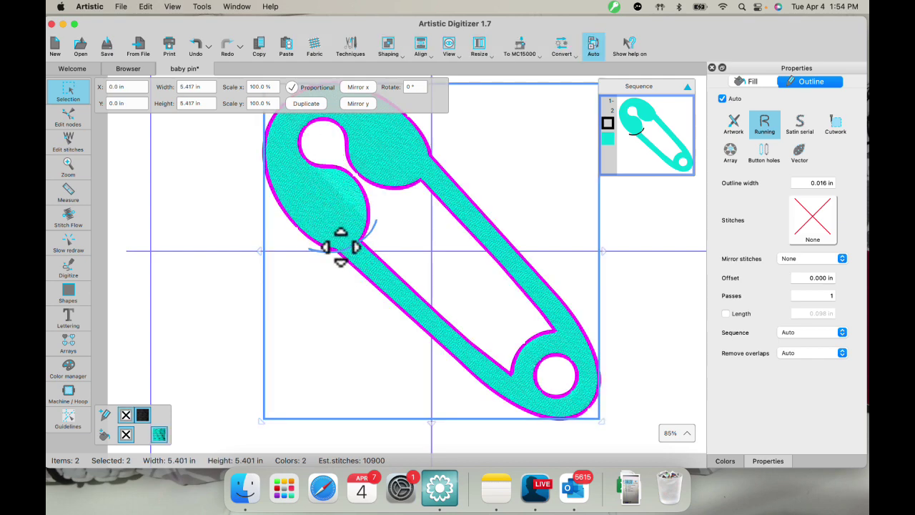
- Knife-cut the pin along the drawn line, then deselect and reselect the single pin object
right_click(333, 195)
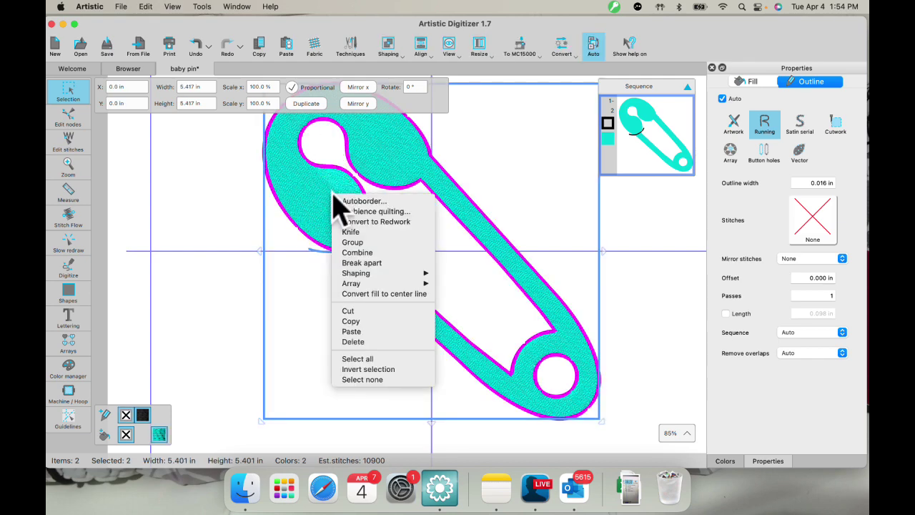
click(359, 252)
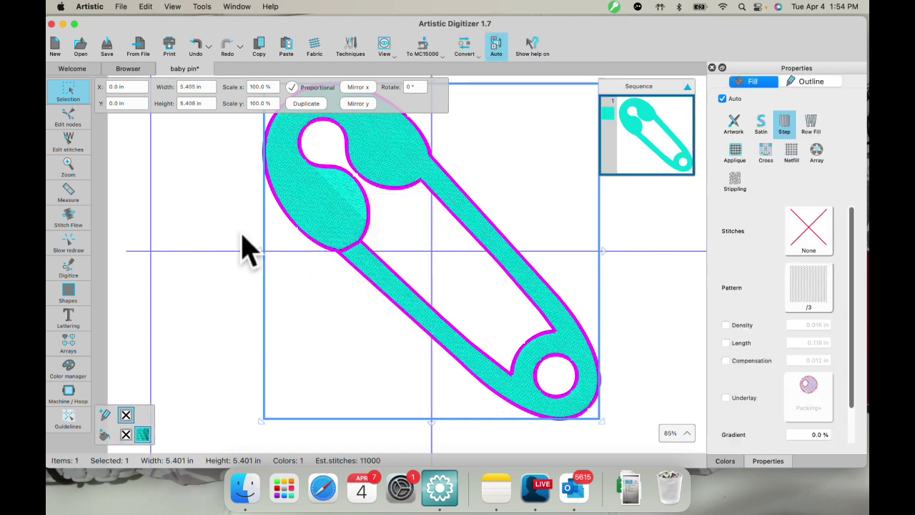
click(215, 208)
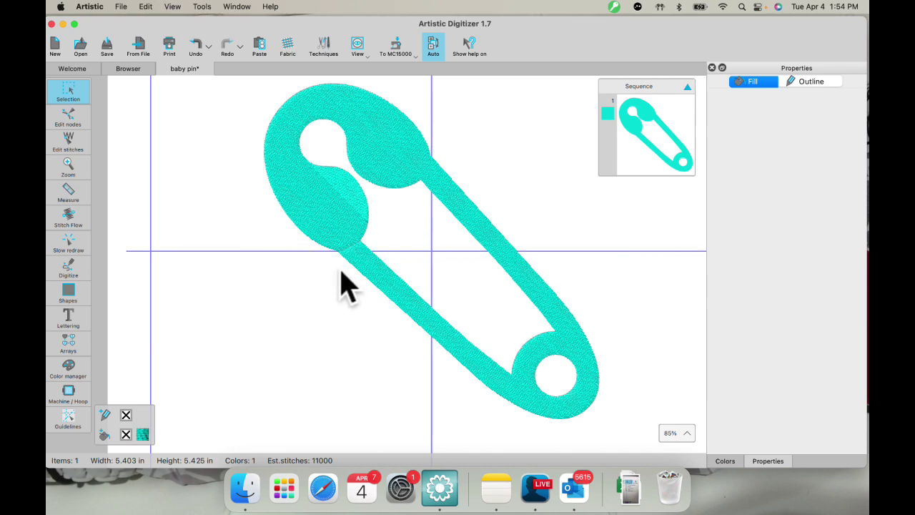
scroll(343, 286, up, 5)
right_click(377, 261)
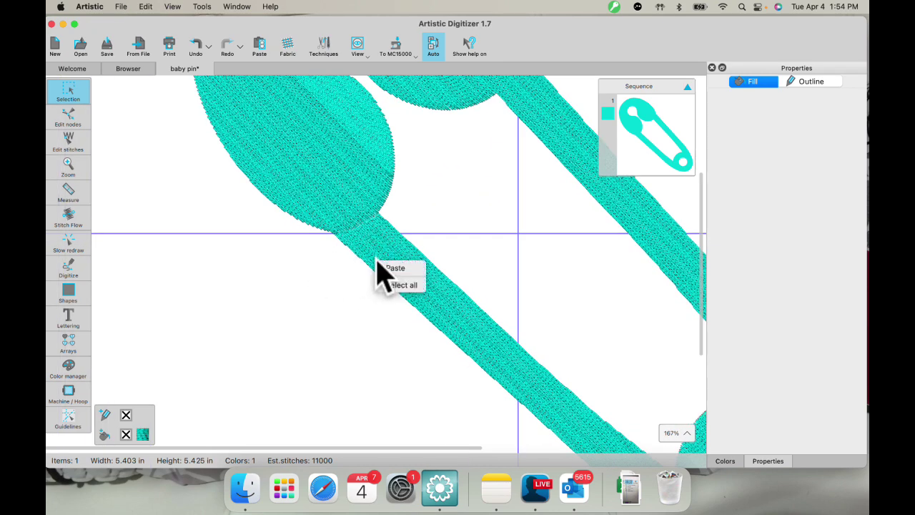
click(357, 204)
click(336, 198)
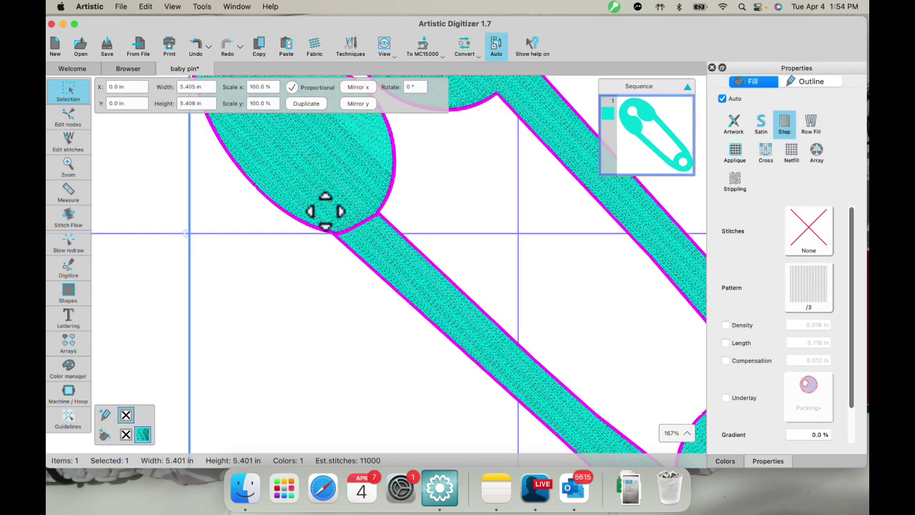
scroll(353, 240, up, 6)
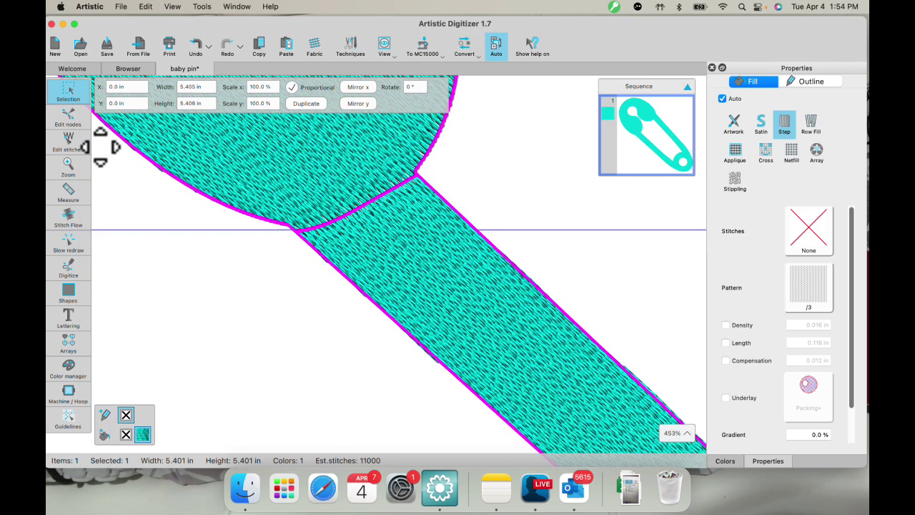
- In Edit nodes, drag the neck nodes apart to separate the bar from the clasp head
click(68, 120)
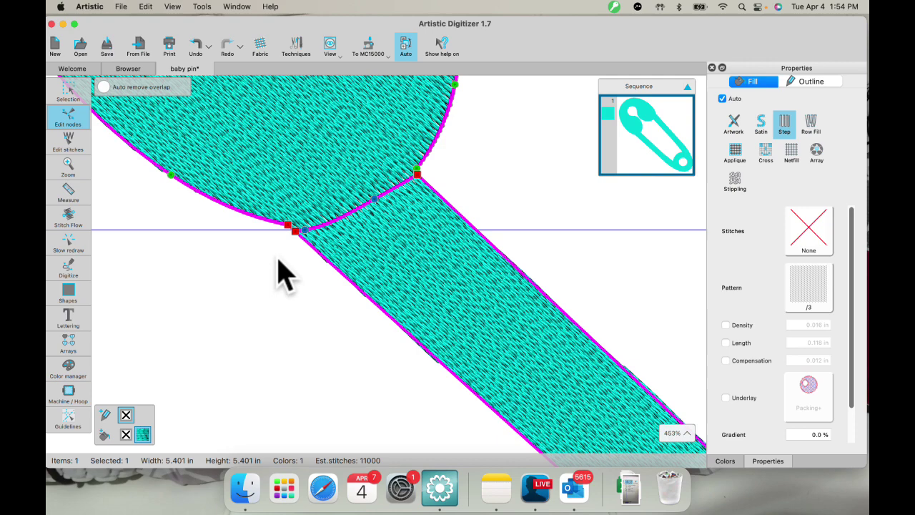
scroll(309, 286, up, 5)
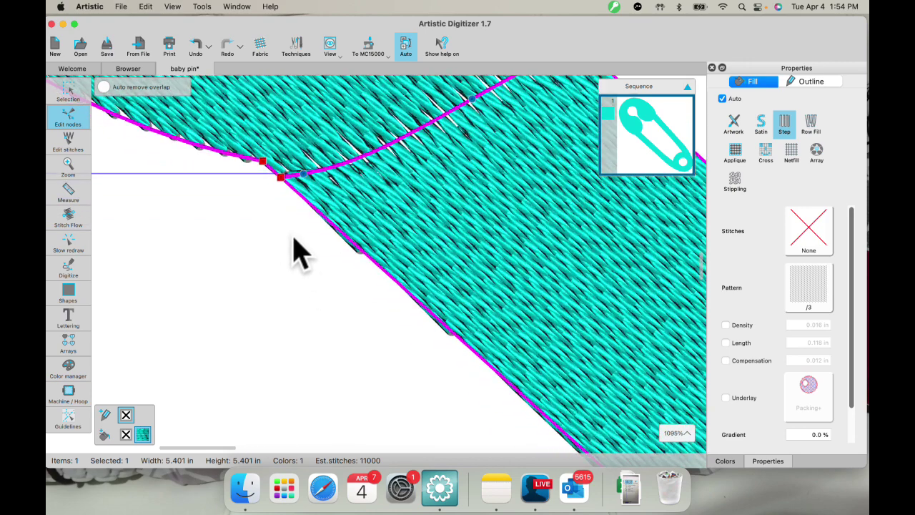
drag(282, 178, 305, 152)
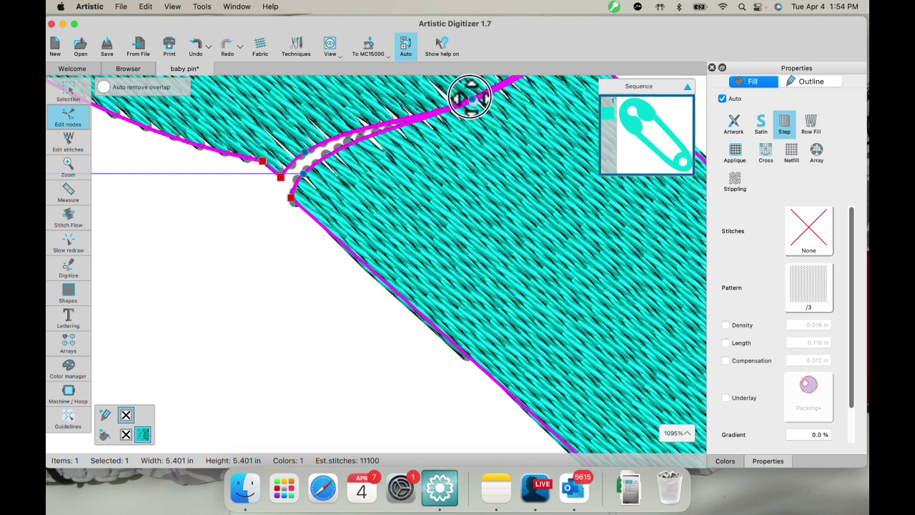
scroll(469, 94, up, 3)
drag(576, 127, 576, 142)
scroll(515, 245, down, 5)
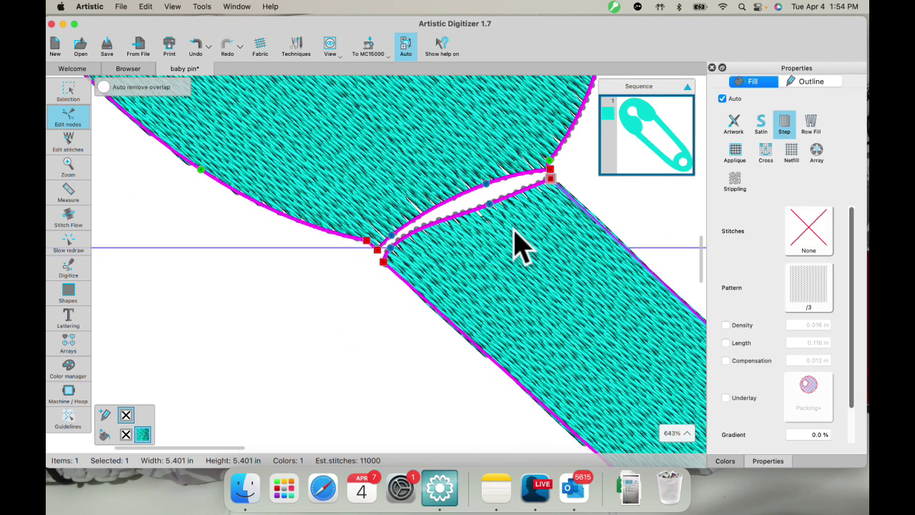
drag(536, 199, 565, 276)
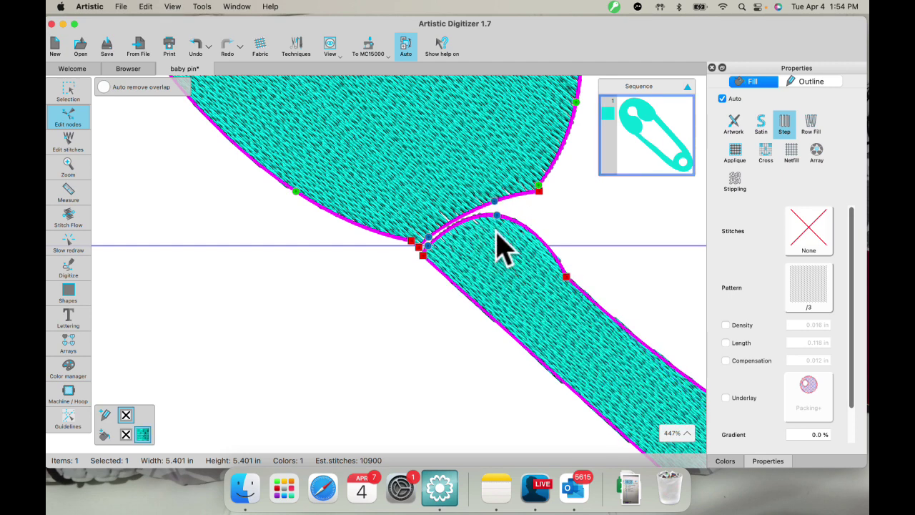
drag(495, 216, 495, 263)
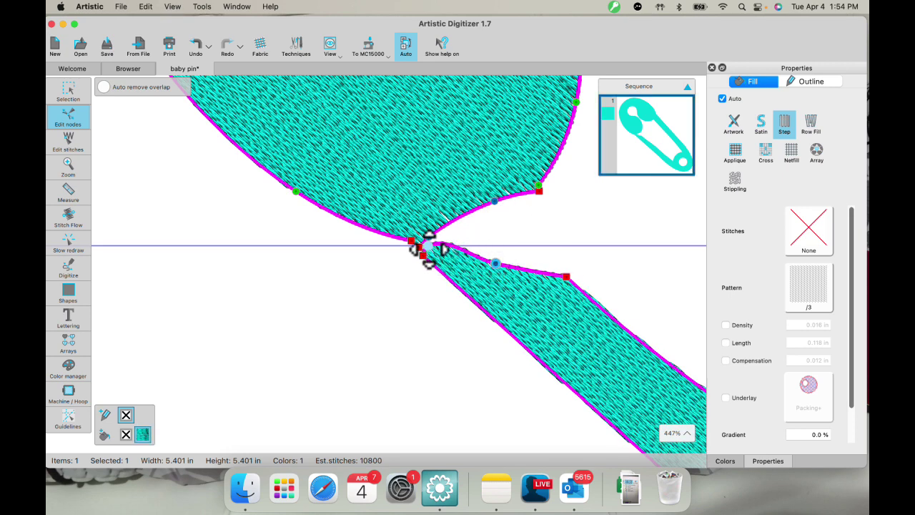
drag(432, 257, 584, 354)
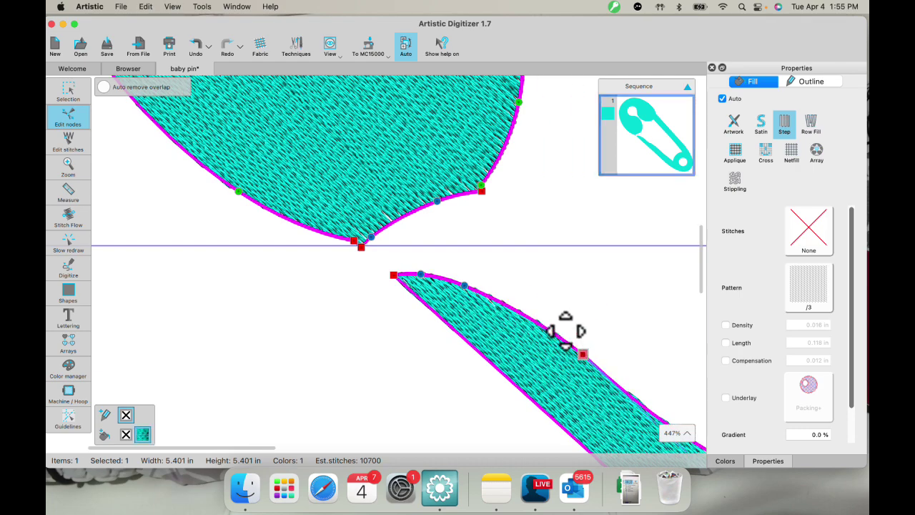
- Straighten the lower arm's inner edge node, then pick and clear the joint node cluster
scroll(565, 332, down, 6)
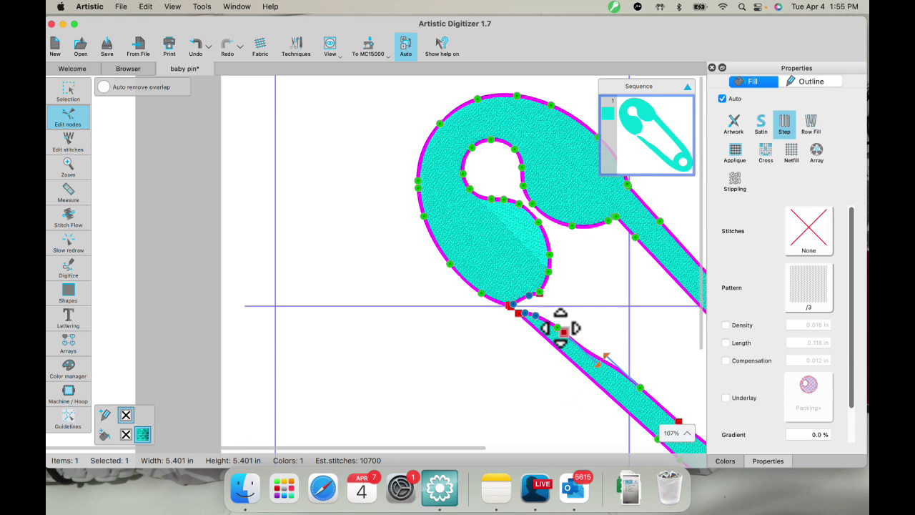
scroll(562, 337, left, 3)
scroll(551, 326, right, 6)
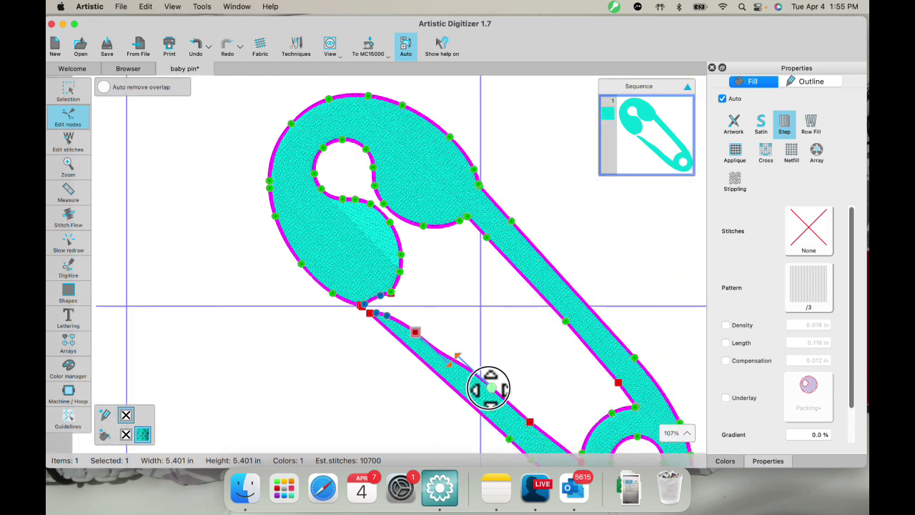
scroll(488, 382, down, 2)
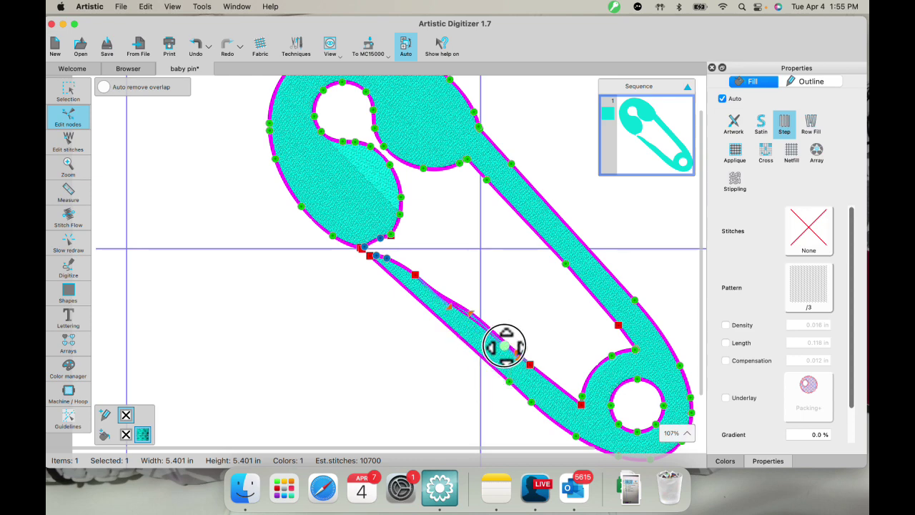
drag(503, 346, 495, 339)
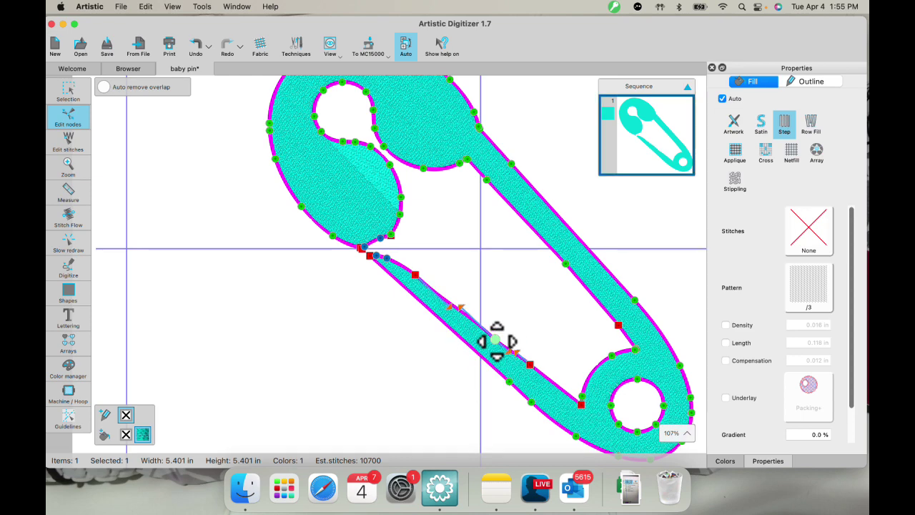
click(364, 325)
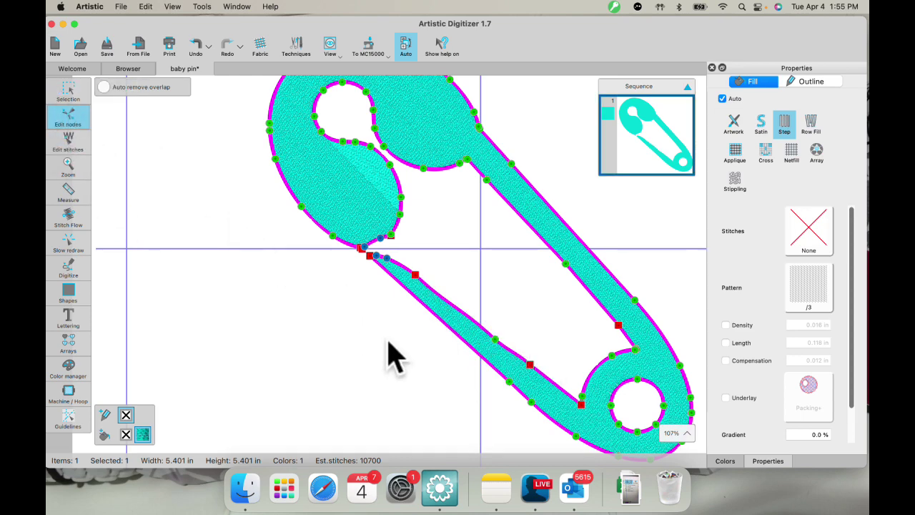
click(373, 256)
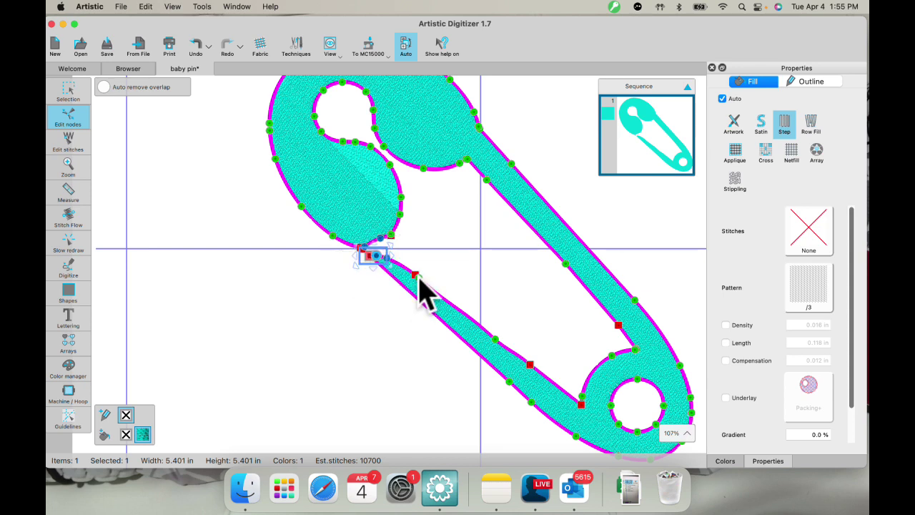
key(Escape)
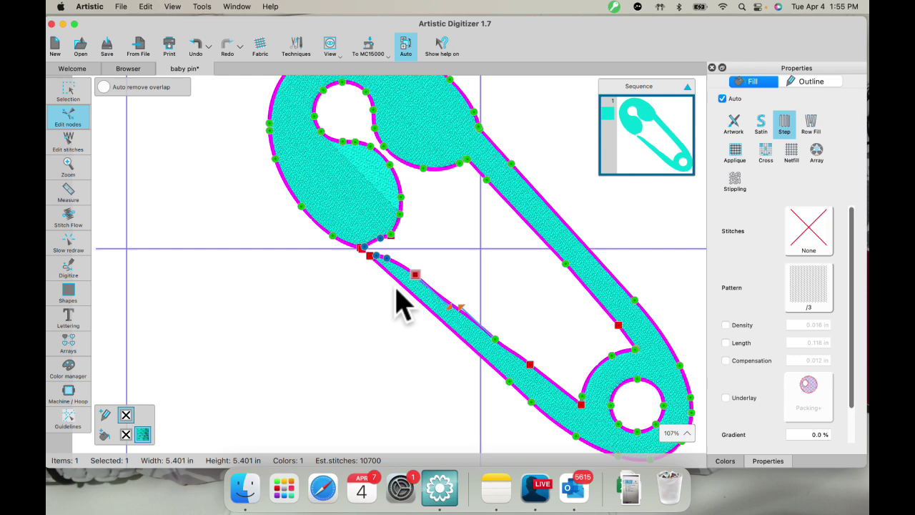
- Select the lower bar nodes and rotate the pin's open point about 8°
click(350, 258)
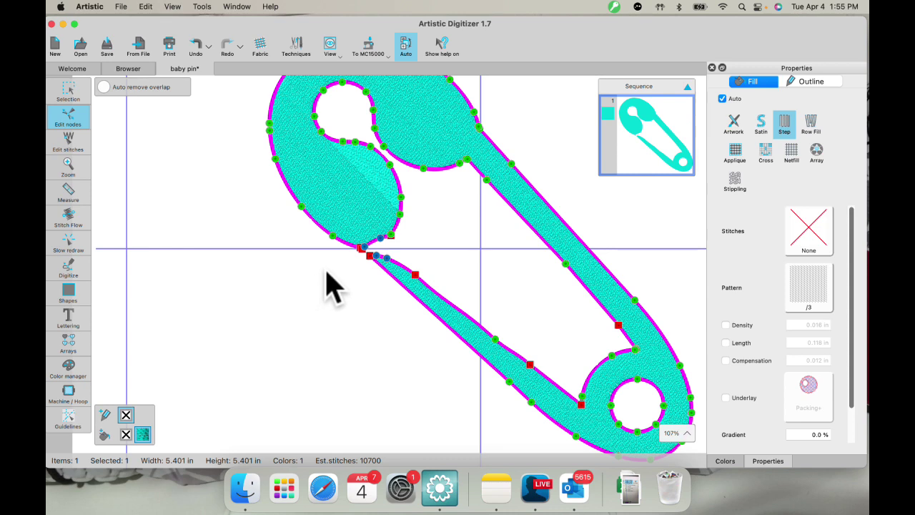
drag(340, 265, 491, 319)
drag(346, 250, 547, 350)
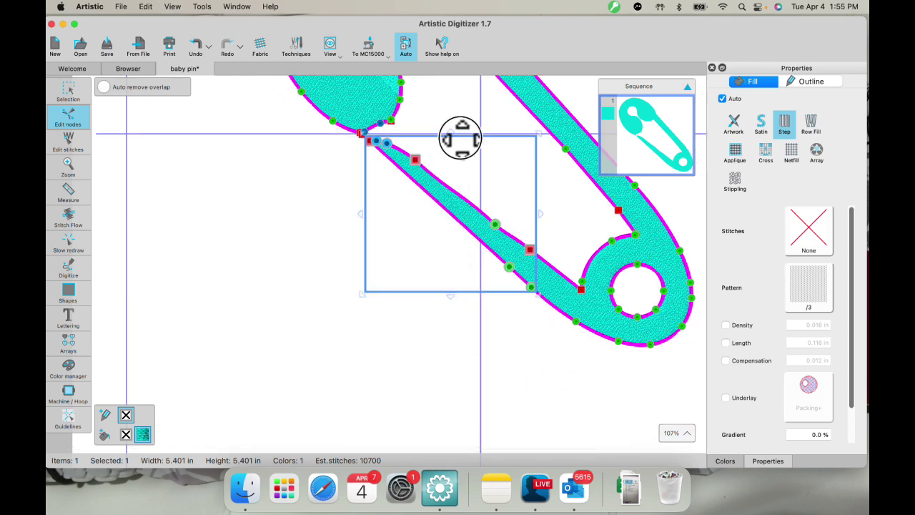
drag(457, 138, 442, 143)
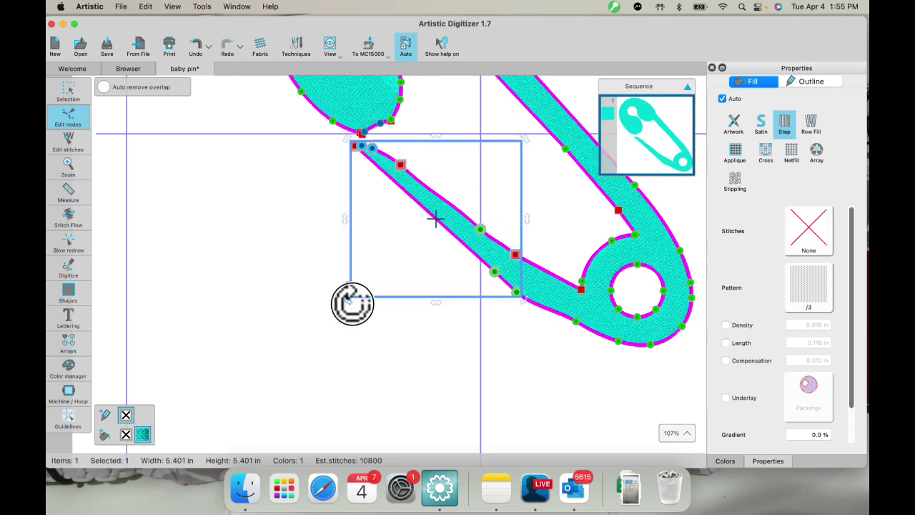
drag(351, 306, 351, 333)
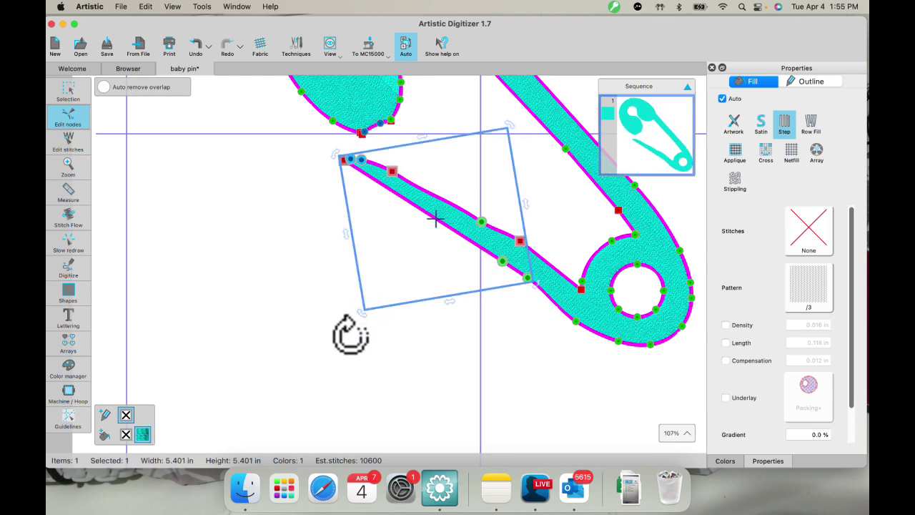
click(463, 386)
- With the Selection tool, zoom out, deselect and reselect the safety pin
click(70, 91)
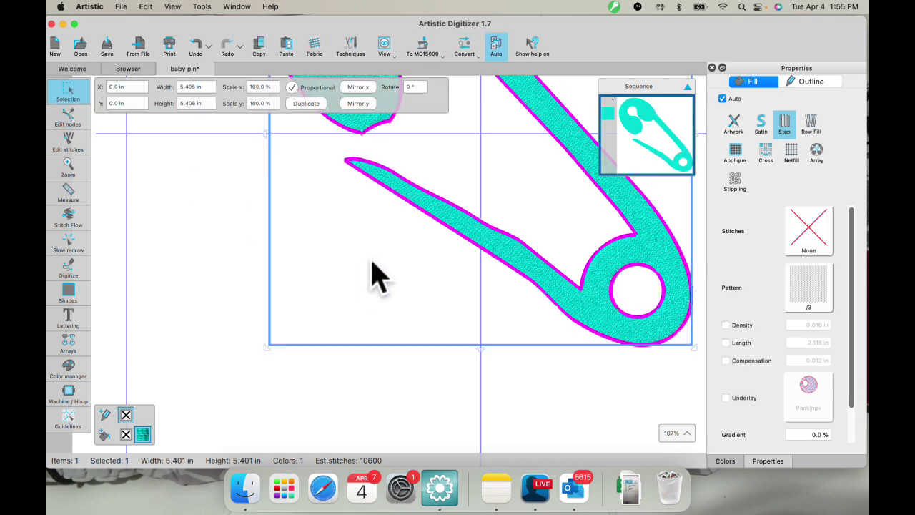
scroll(375, 275, down, 6)
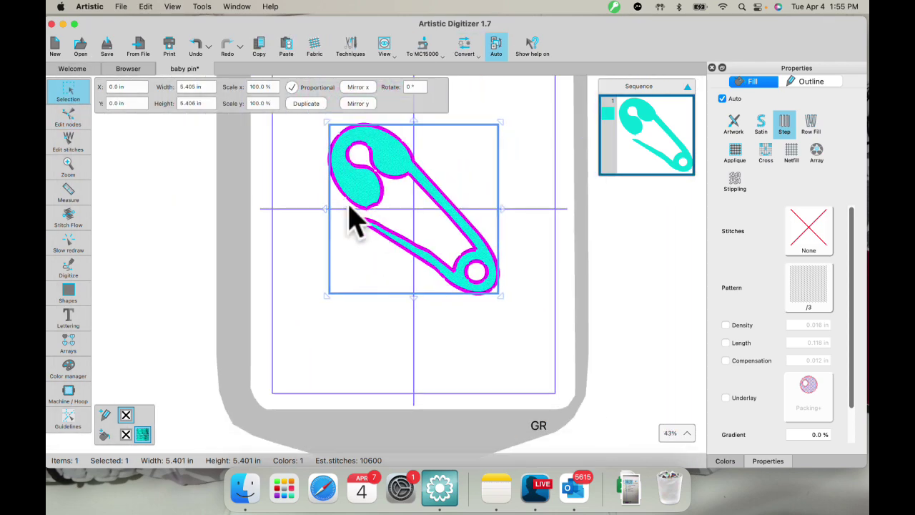
click(286, 206)
scroll(378, 227, up, 5)
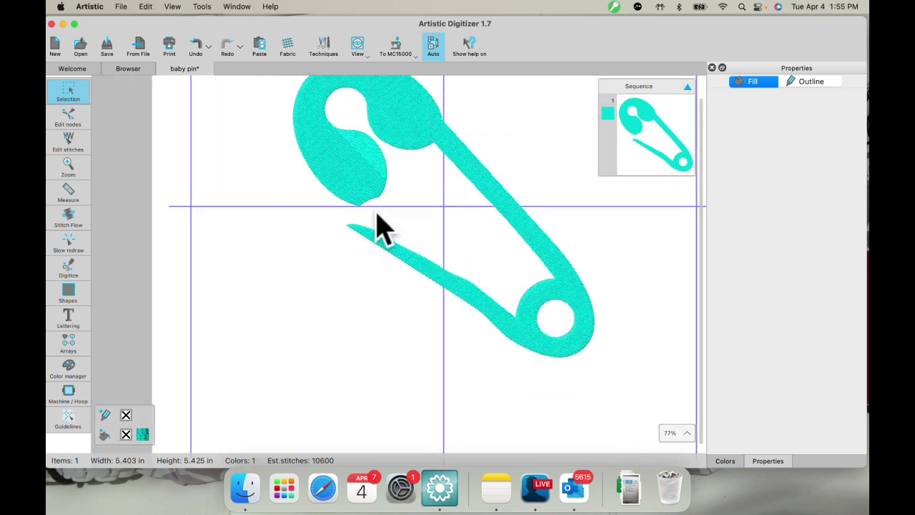
click(342, 175)
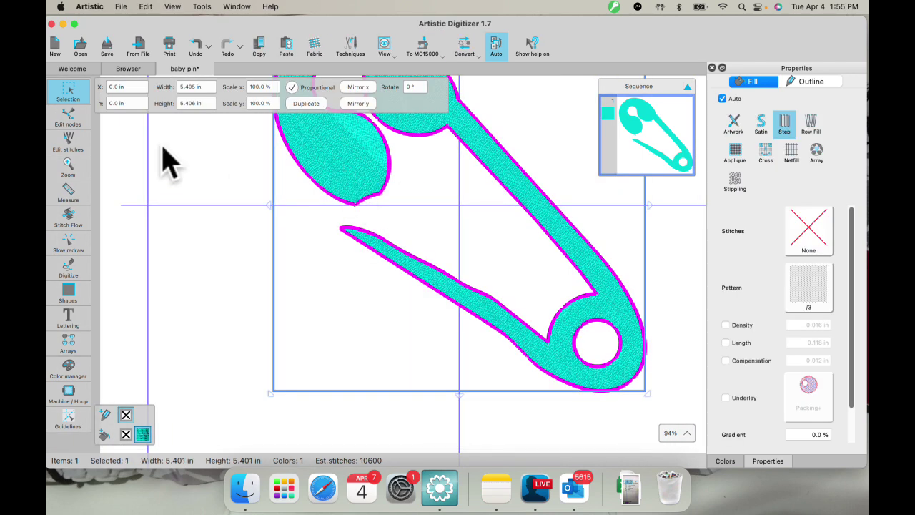
- Add a node on the clasp's lower edge, pull a neighbouring node down, then deselect
click(68, 116)
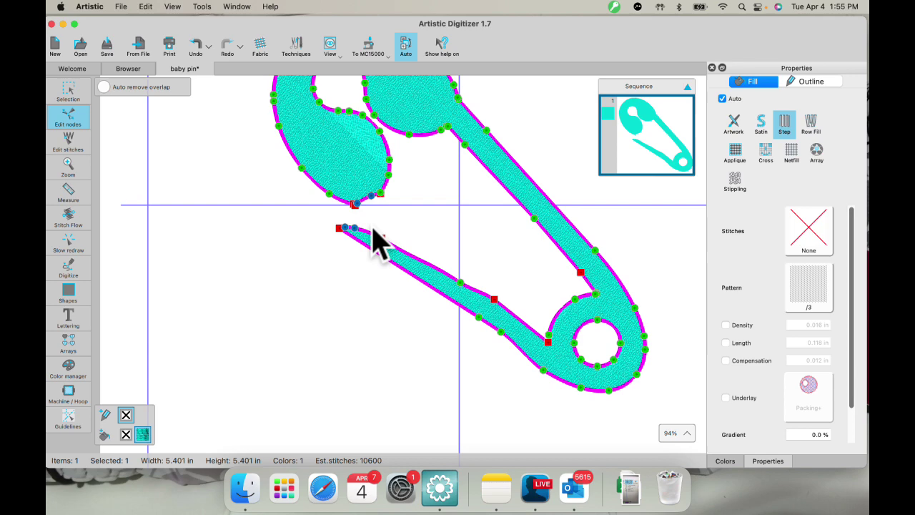
scroll(373, 232, up, 8)
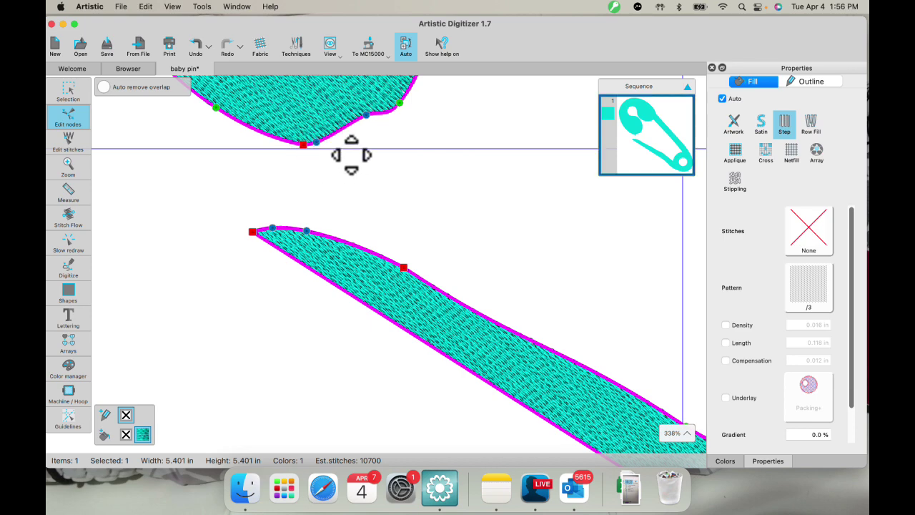
click(333, 142)
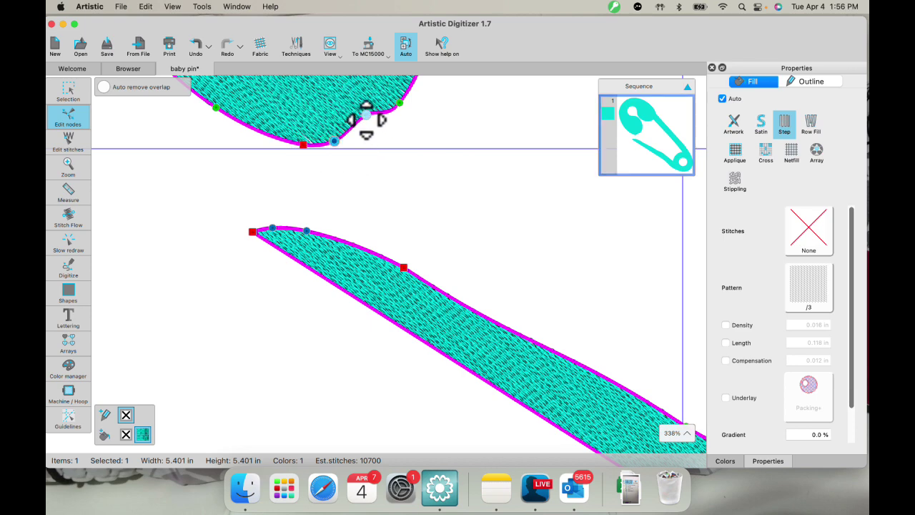
drag(366, 117, 364, 131)
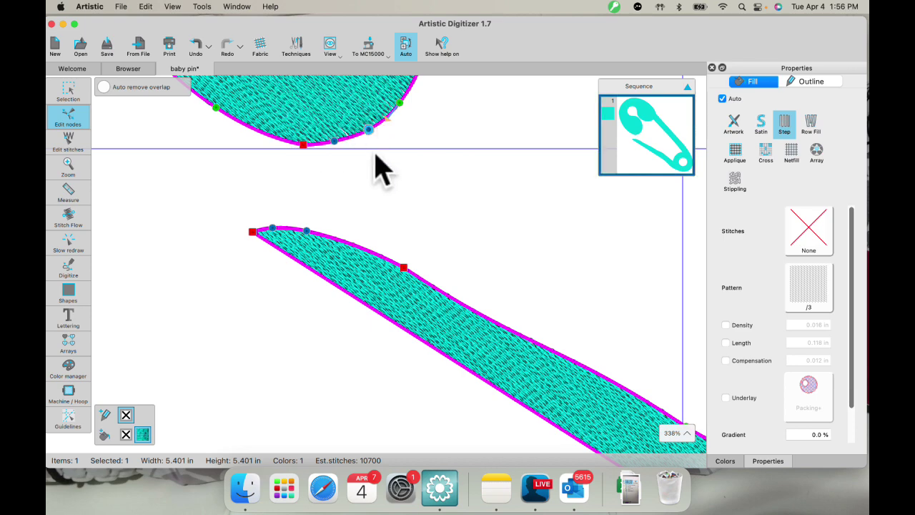
scroll(378, 175, down, 10)
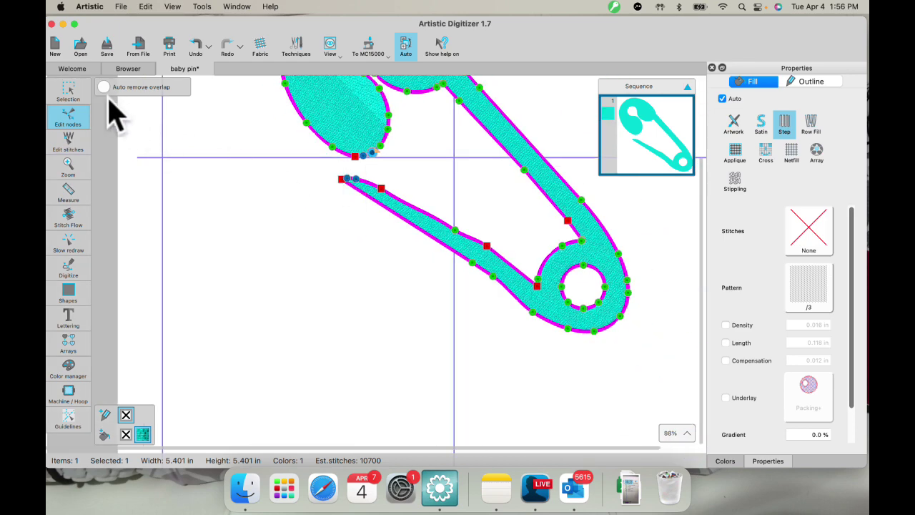
click(68, 90)
click(215, 265)
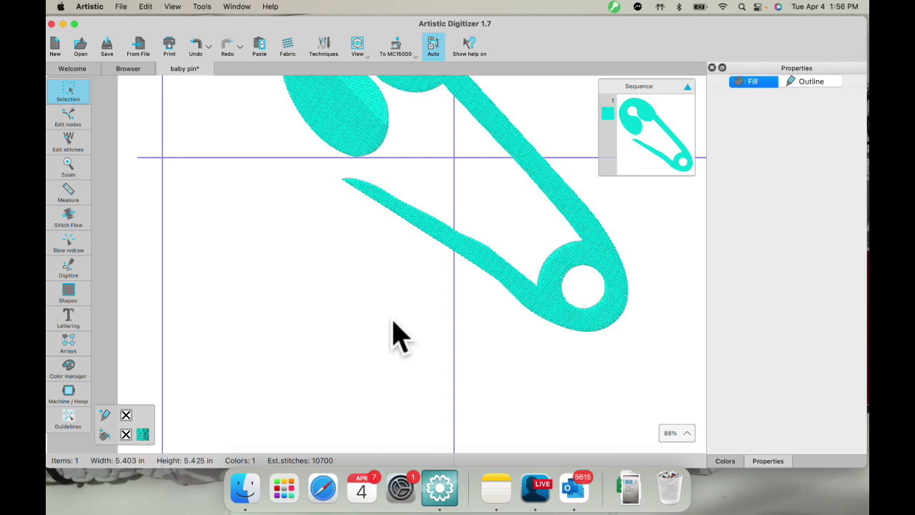
- Place Lettering > Text in the lower-left hoop area and type 'Spring' with a capital S
scroll(398, 336, up, 3)
scroll(398, 335, down, 8)
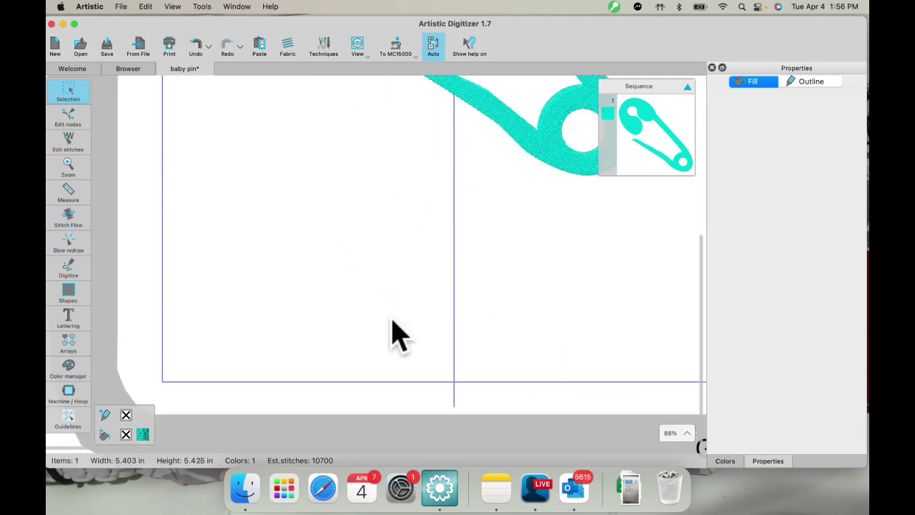
mouse_move(69, 266)
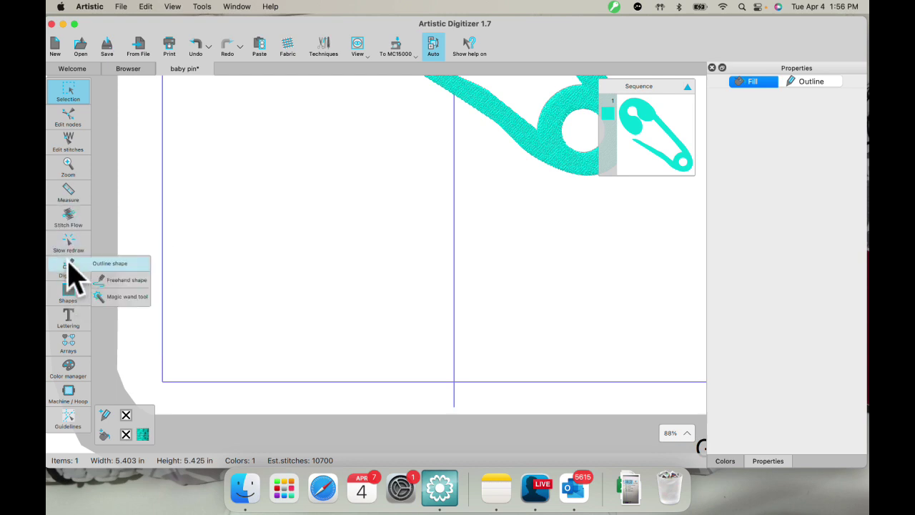
mouse_move(77, 333)
click(100, 316)
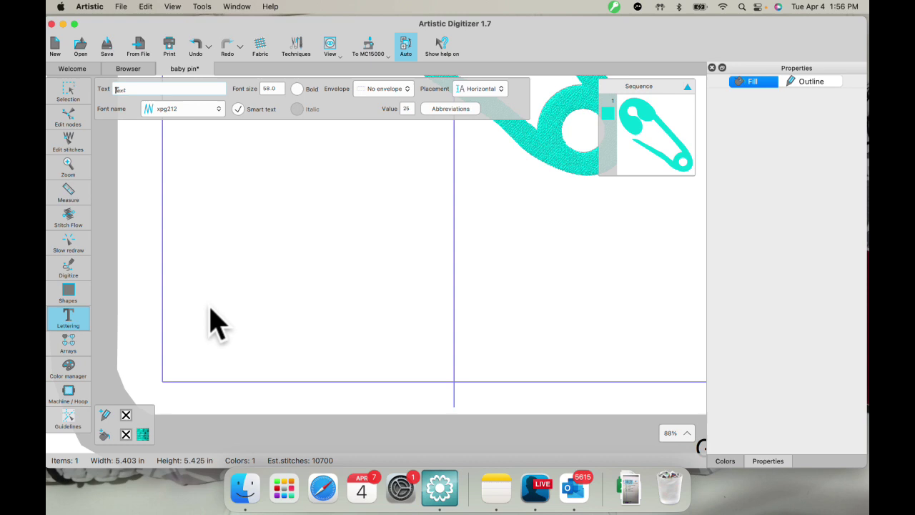
click(201, 303)
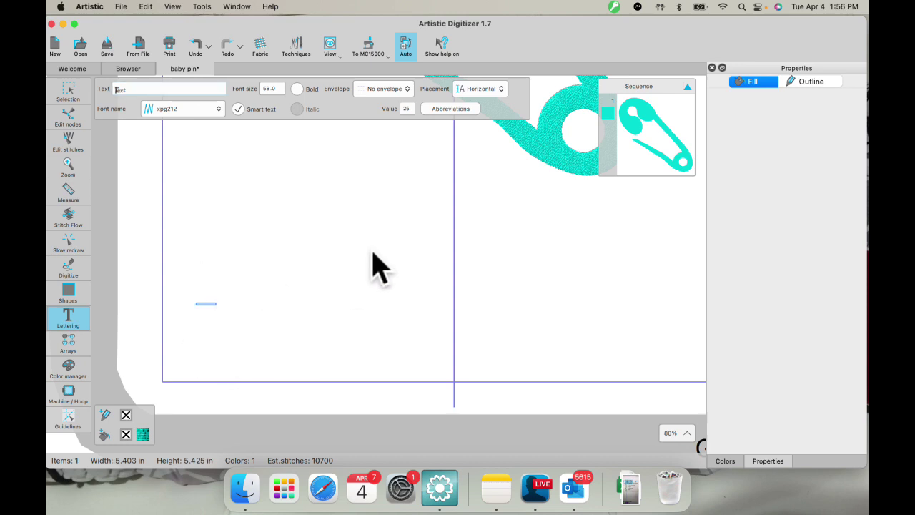
click(336, 248)
click(196, 318)
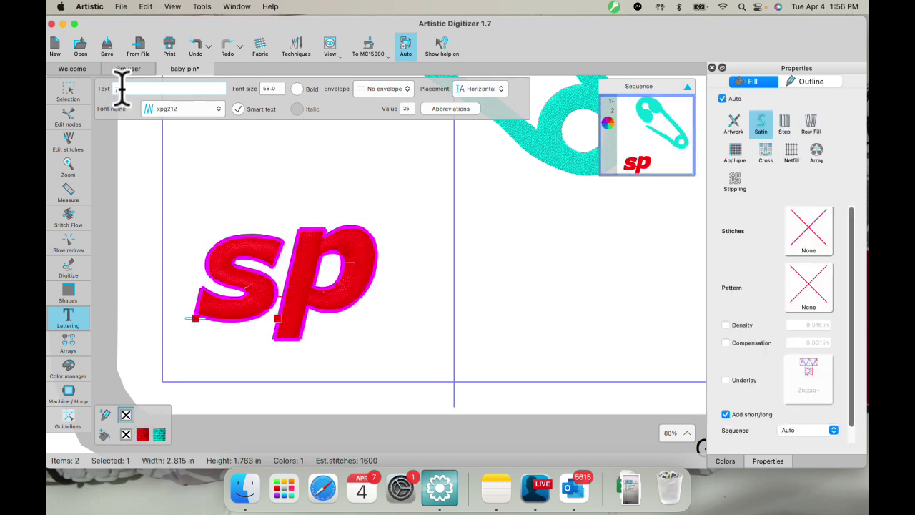
text(ring)
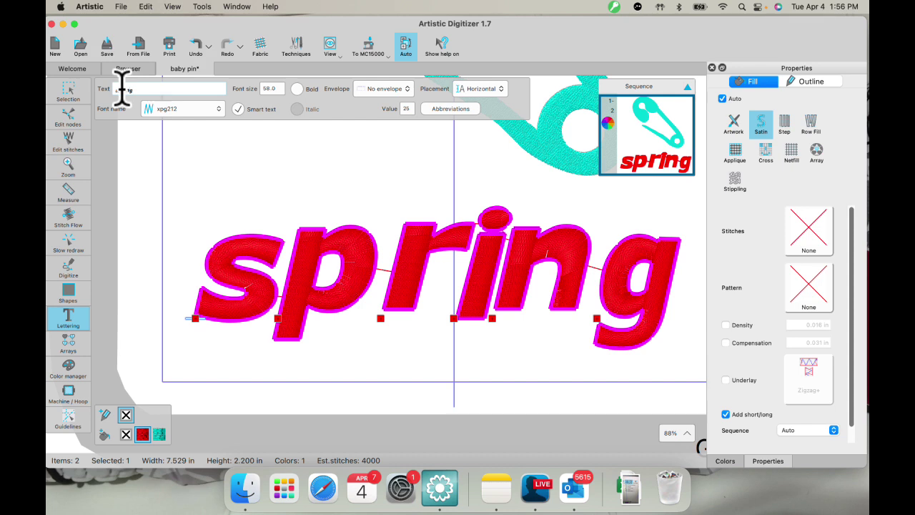
key(BackSpace)
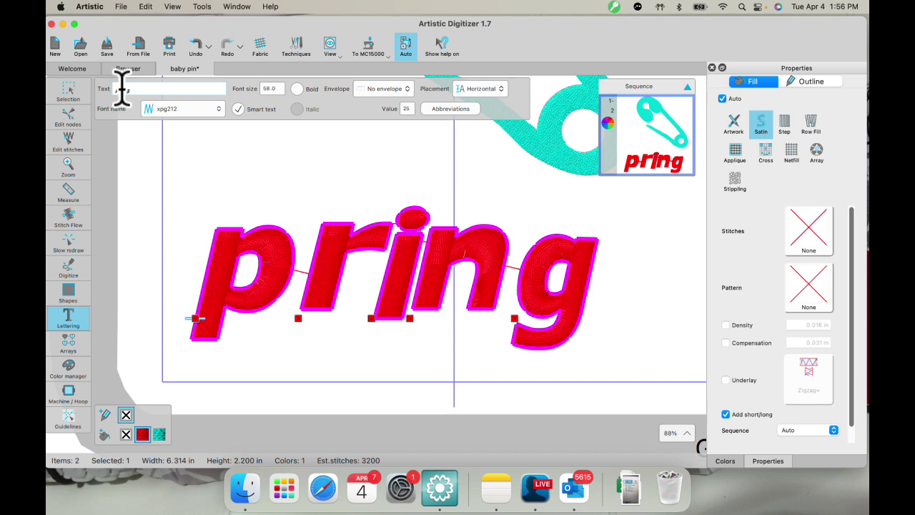
text(S)
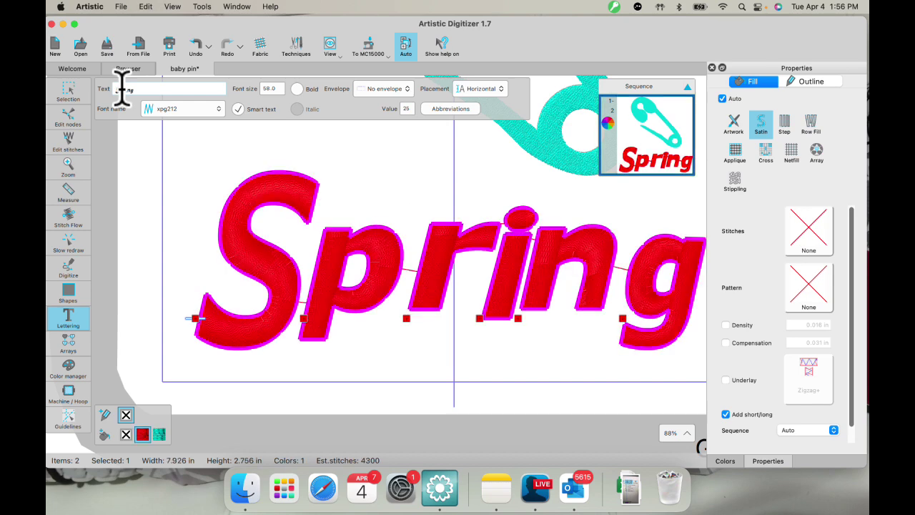
- Deselect the lettering and start a wavy outline line from left of the S past the p
click(65, 97)
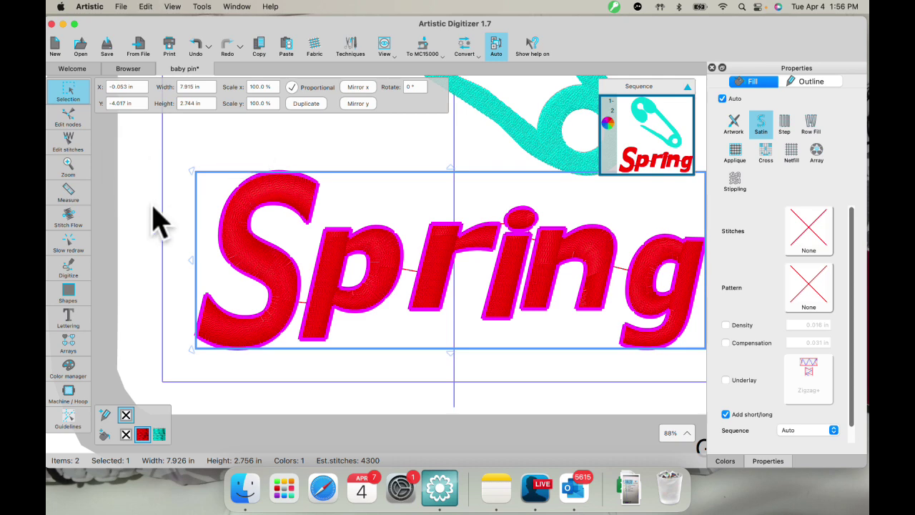
click(358, 156)
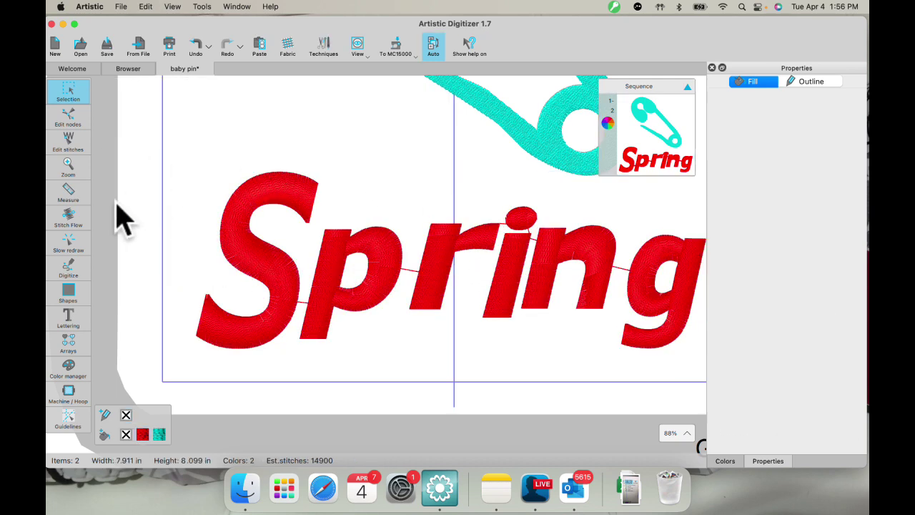
mouse_move(85, 265)
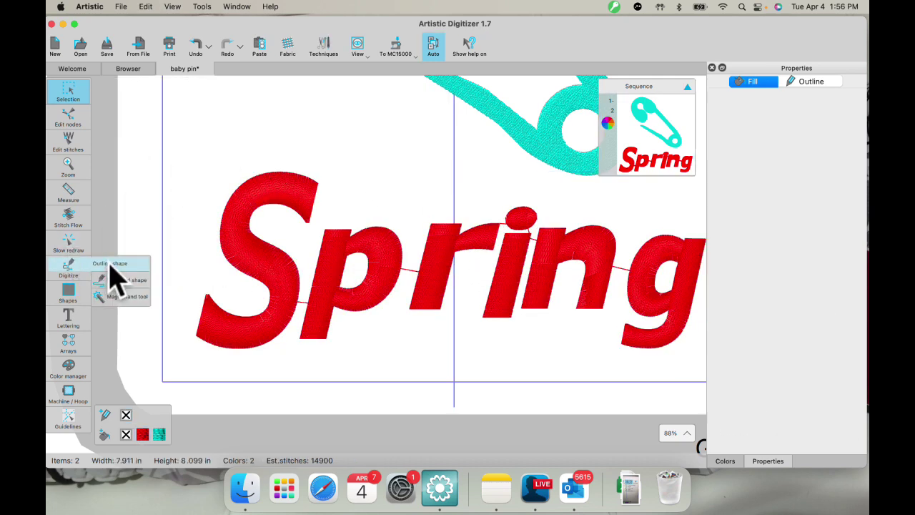
click(110, 264)
click(189, 270)
click(244, 238)
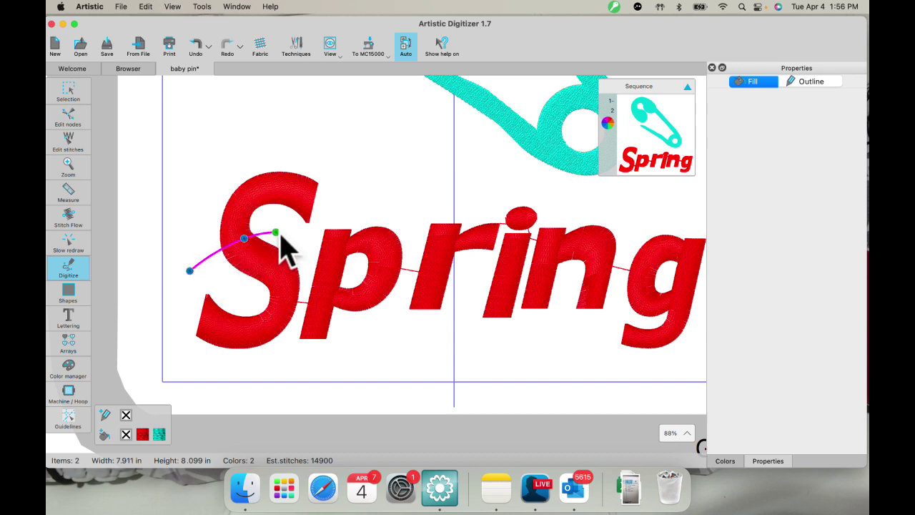
click(286, 236)
click(328, 280)
click(336, 286)
click(403, 310)
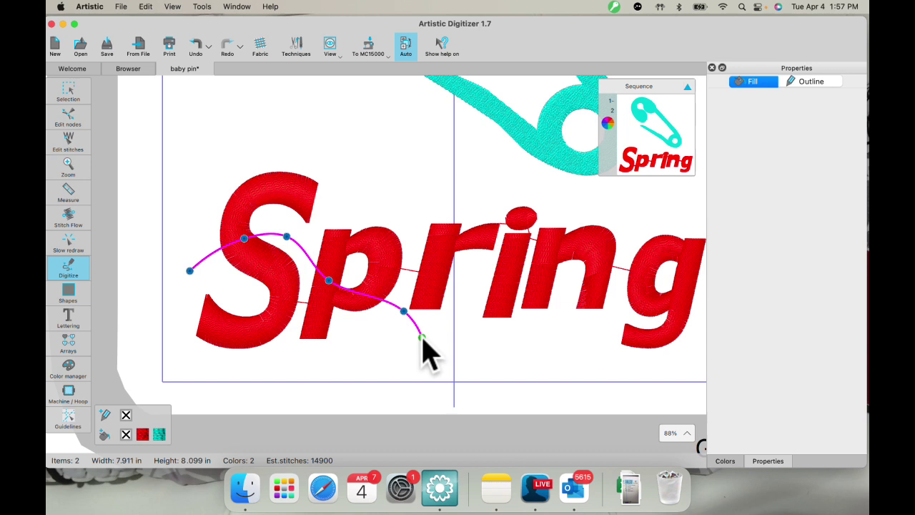
key(BackSpace)
- Continue the wave across the r, i, n and g, then end the shape
click(404, 281)
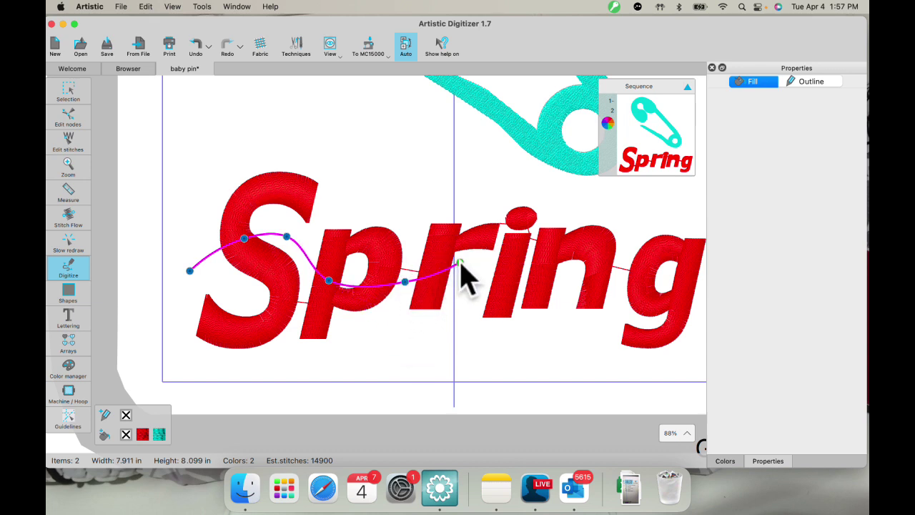
click(460, 262)
click(509, 254)
click(546, 274)
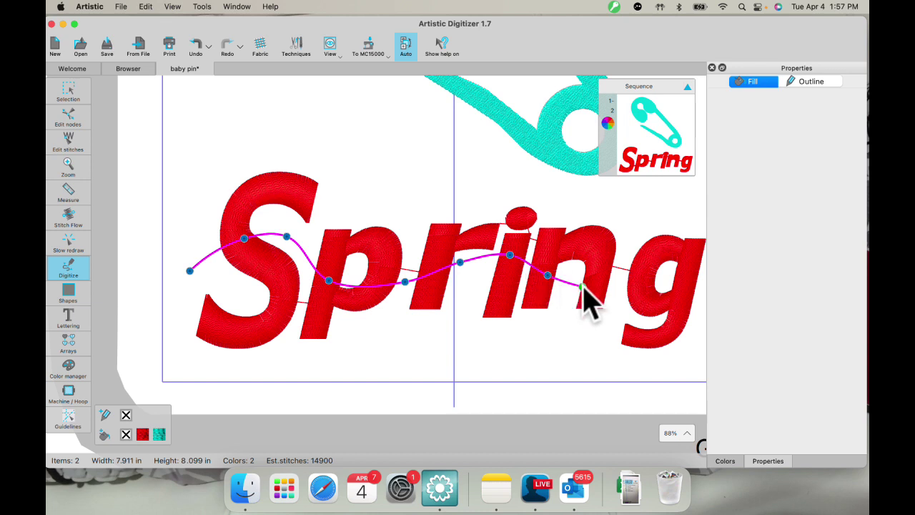
scroll(582, 286, right, 5)
click(565, 286)
scroll(580, 275, right, 3)
click(588, 259)
scroll(588, 257, right, 5)
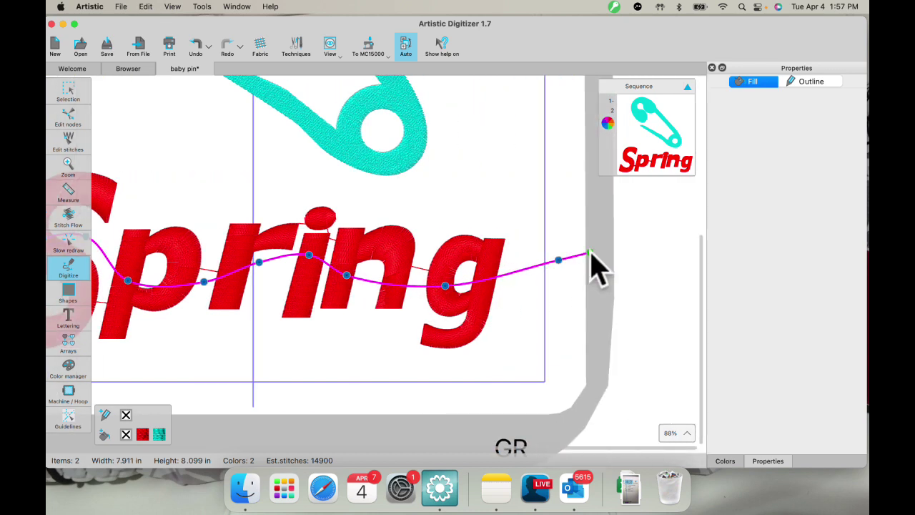
scroll(593, 268, right, 2)
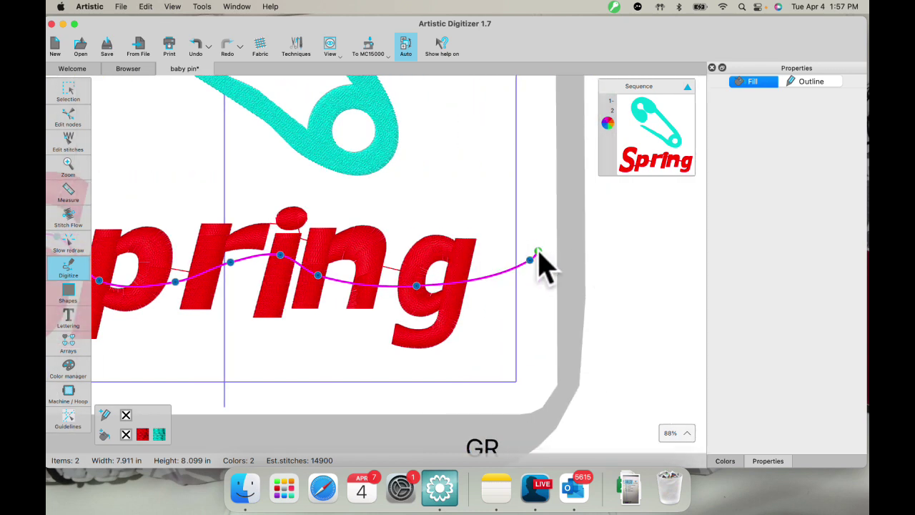
right_click(537, 253)
click(561, 277)
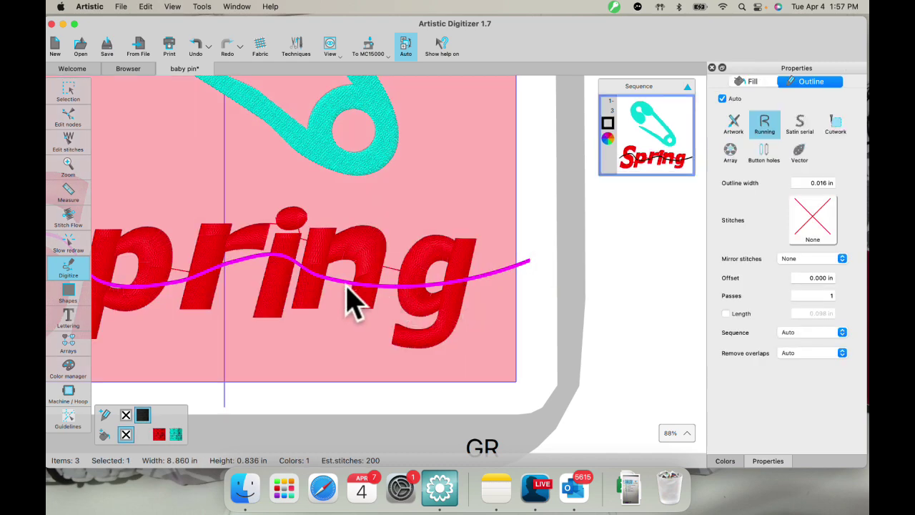
- Select the Spring lettering with the wavy line, Knife-cut it into 14 pieces, then deselect
scroll(349, 300, right, 3)
scroll(349, 301, left, 10)
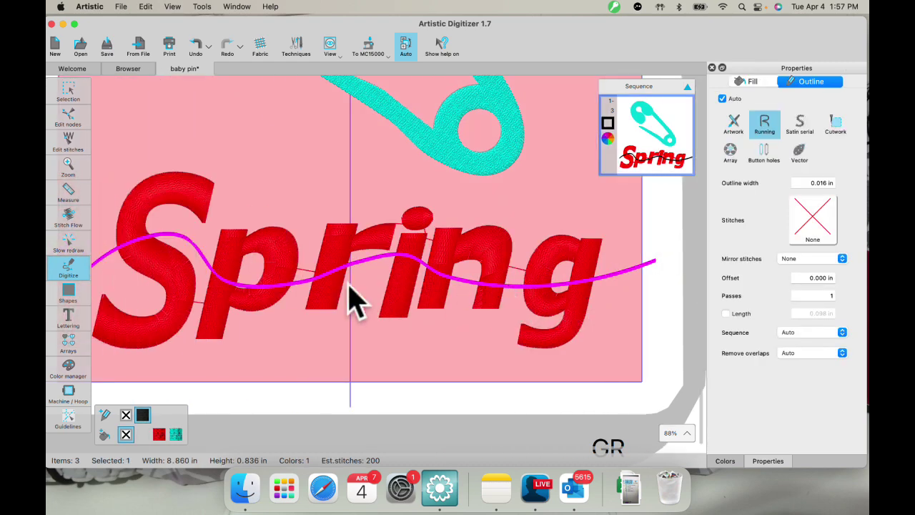
click(69, 93)
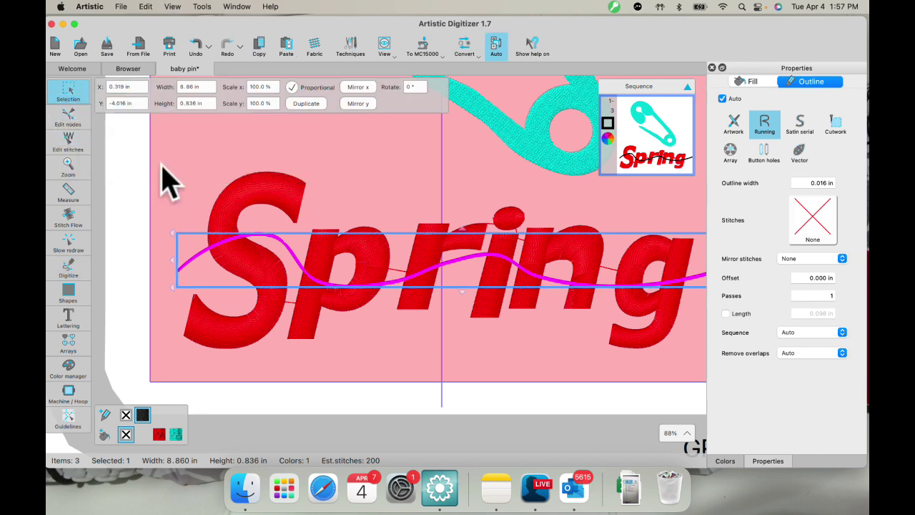
shift+click(286, 210)
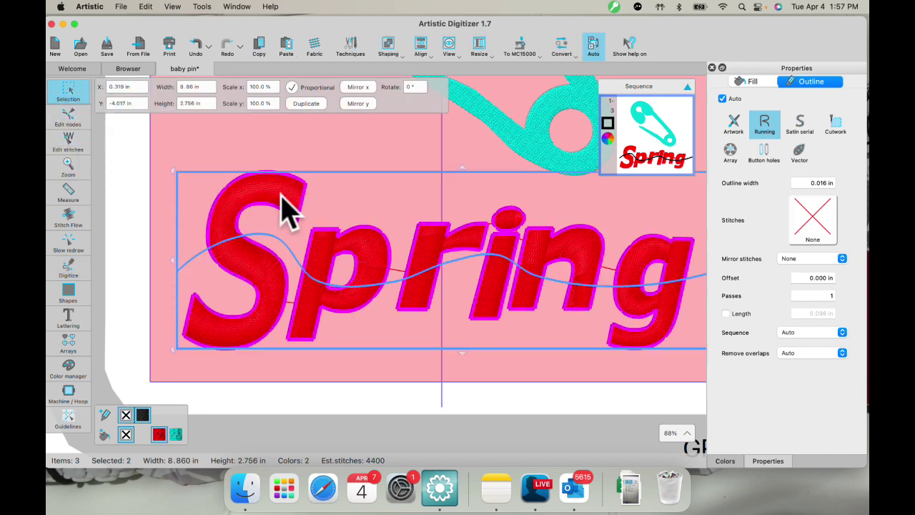
right_click(361, 207)
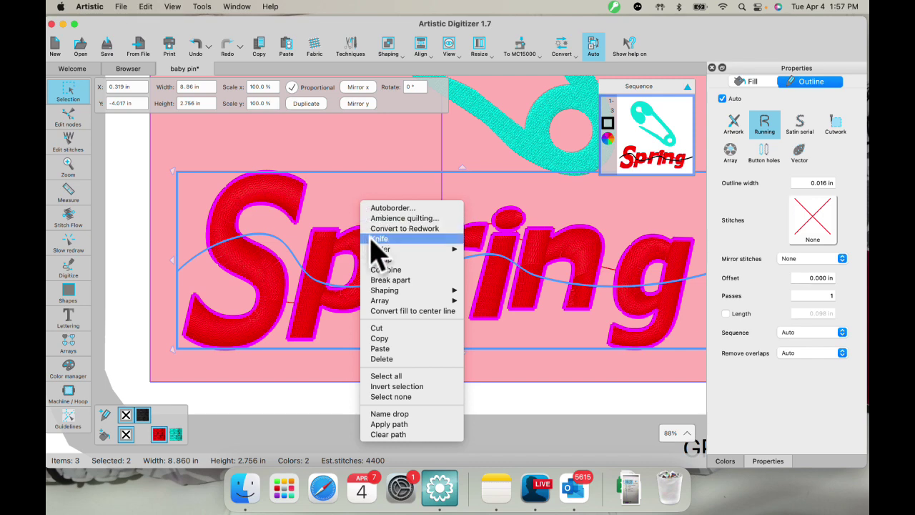
click(372, 237)
click(266, 163)
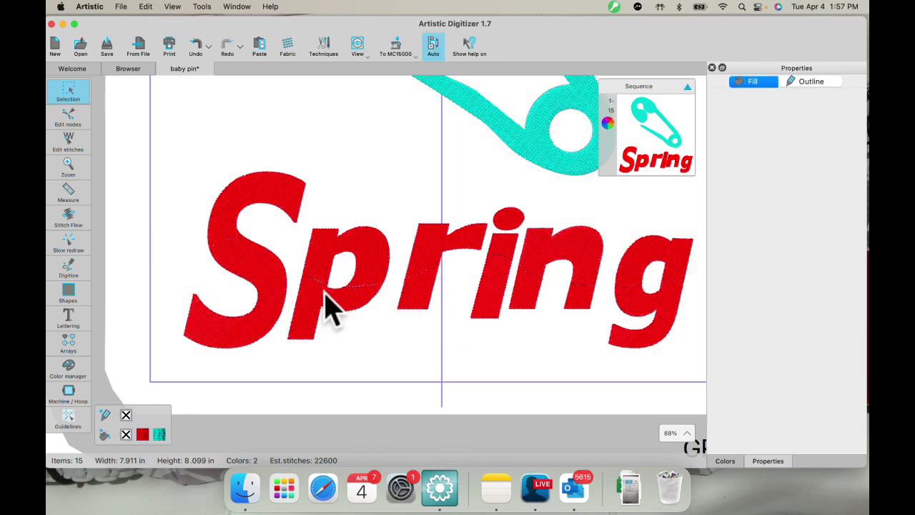
- Multi-select the S, p, r, i, n and g pieces, nudge them up and back down, then deselect
click(229, 207)
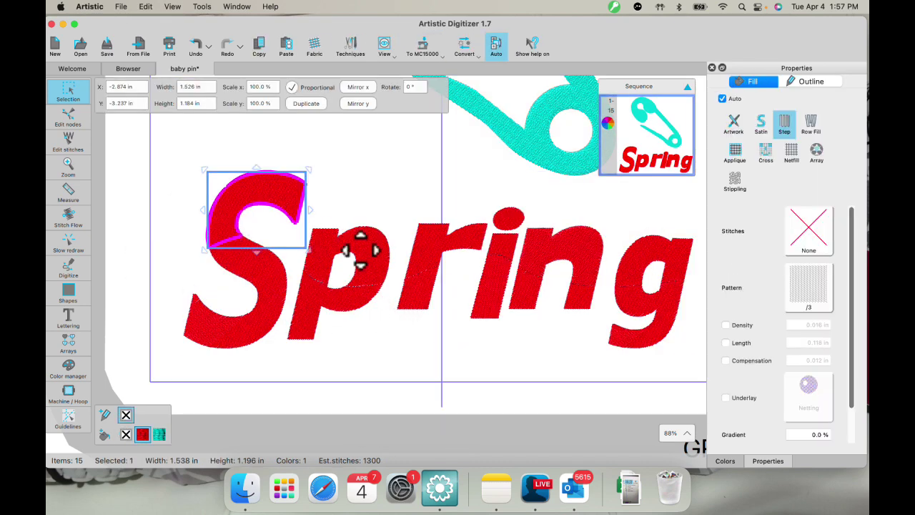
click(725, 462)
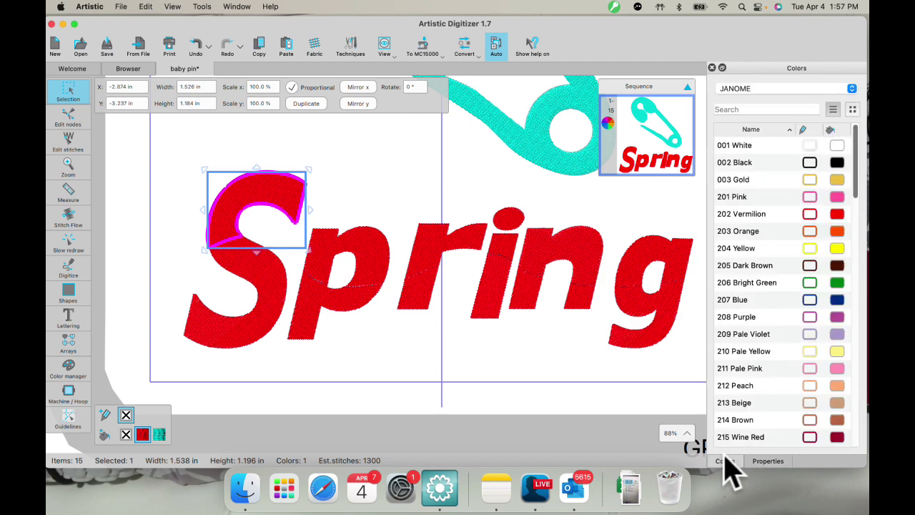
shift+click(380, 252)
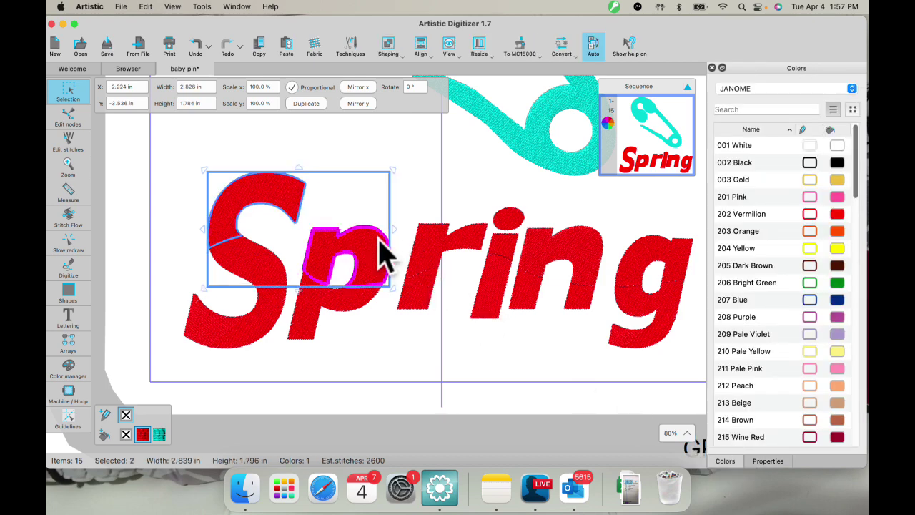
shift+click(427, 243)
shift+click(509, 218)
shift+click(515, 258)
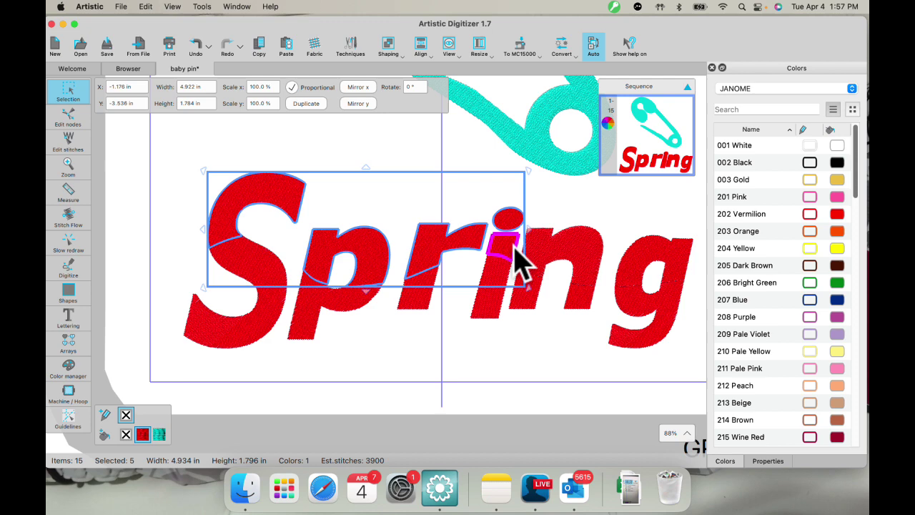
shift+click(584, 263)
shift+click(656, 265)
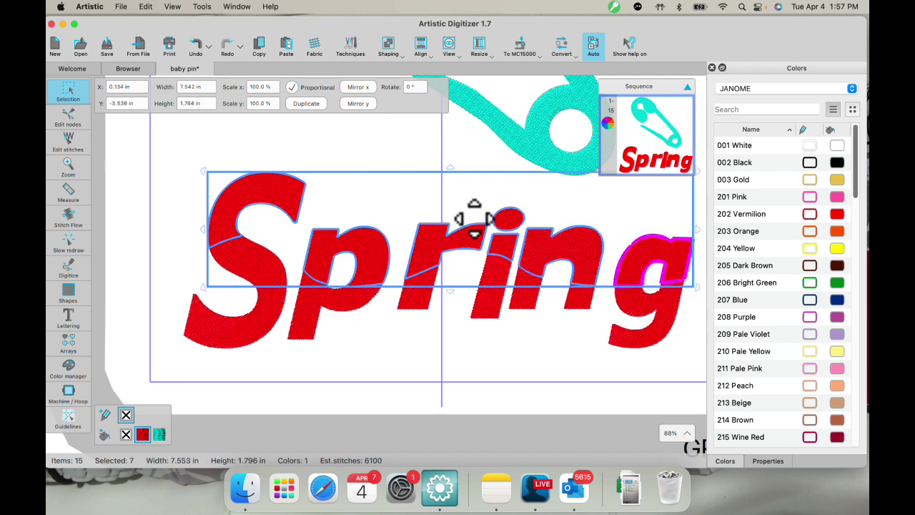
drag(474, 227, 475, 226)
key(Down)
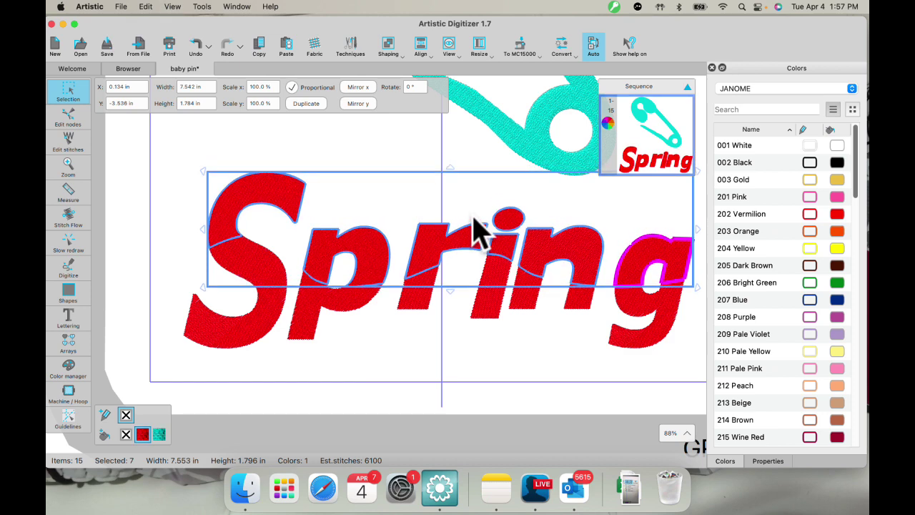
click(325, 154)
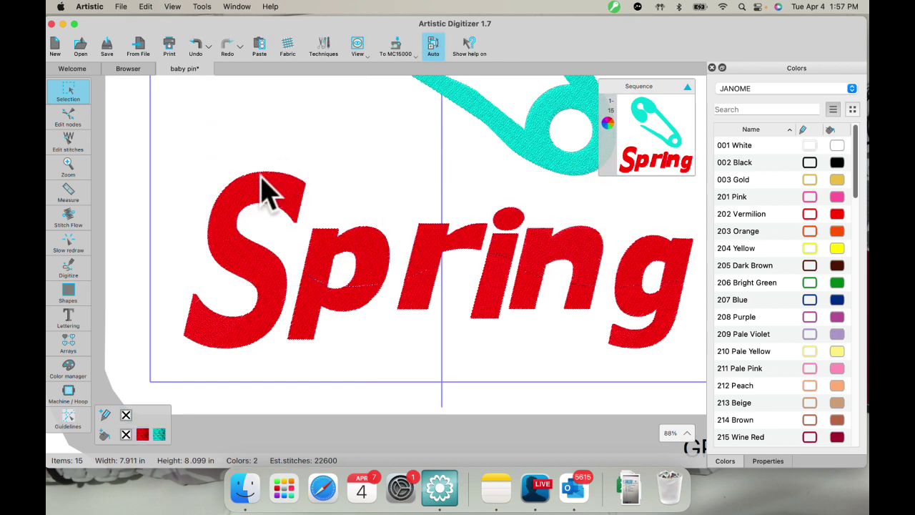
- Colour the S top 201 Pink, the lower p 203 Orange and the upper r 204 Yellow
click(259, 192)
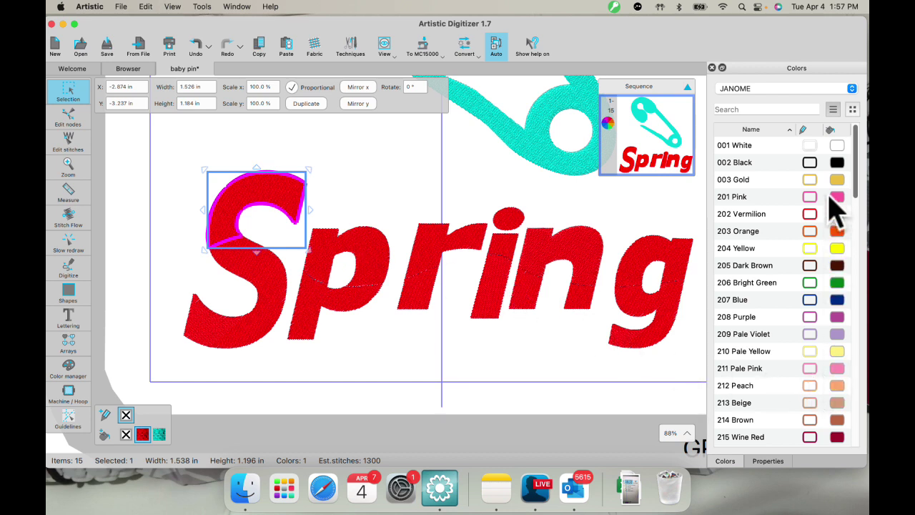
click(838, 197)
click(296, 310)
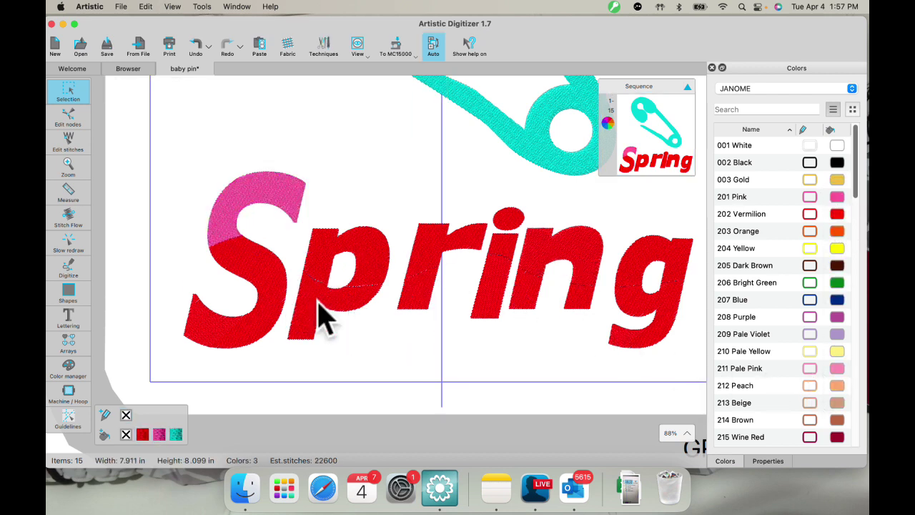
click(321, 313)
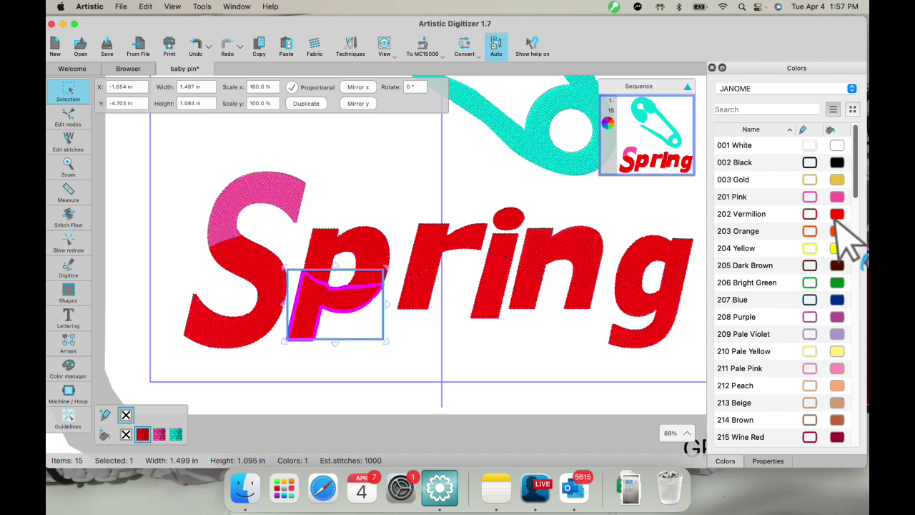
click(836, 231)
click(433, 239)
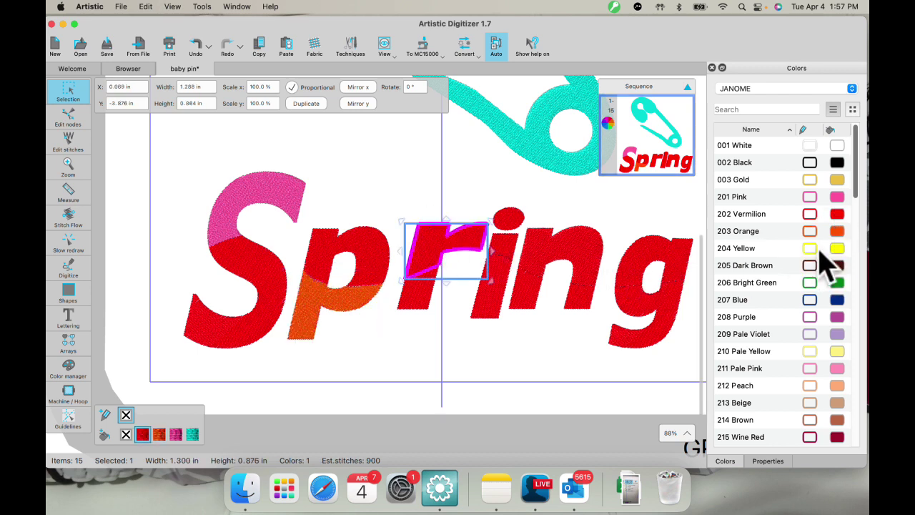
click(838, 246)
- Colour the i stem 206 Bright Green, the n 207 Blue and the g tail 208 Purple
click(491, 306)
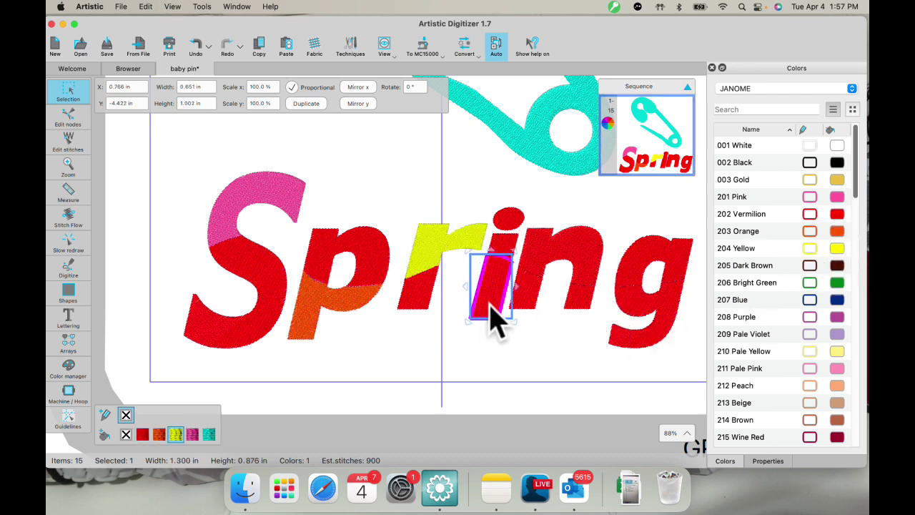
click(836, 283)
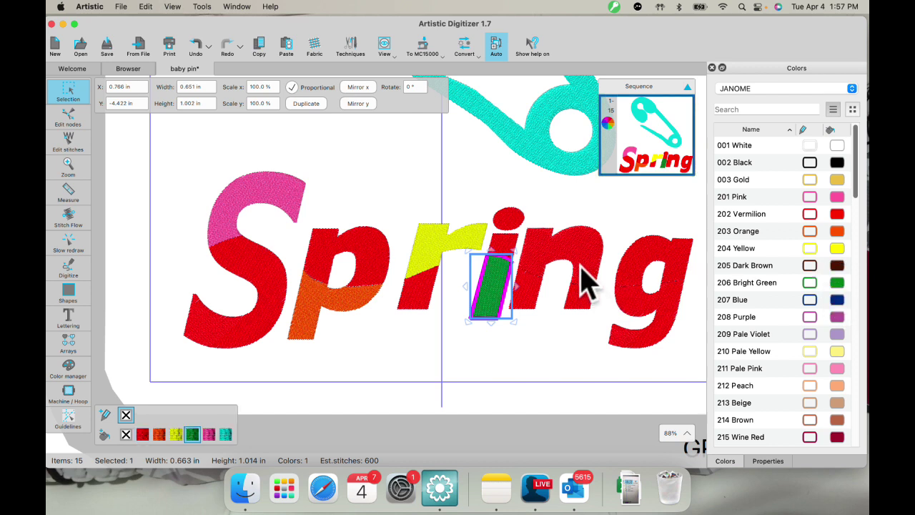
click(584, 268)
click(837, 299)
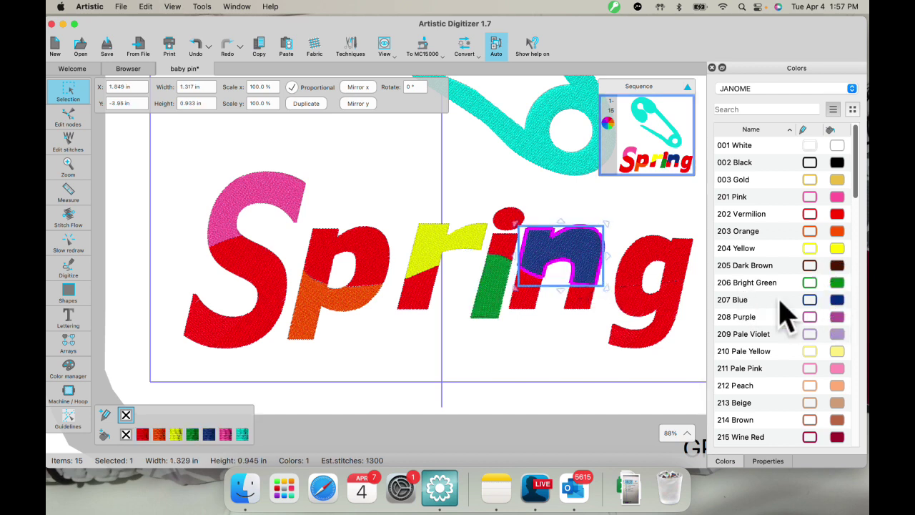
click(662, 330)
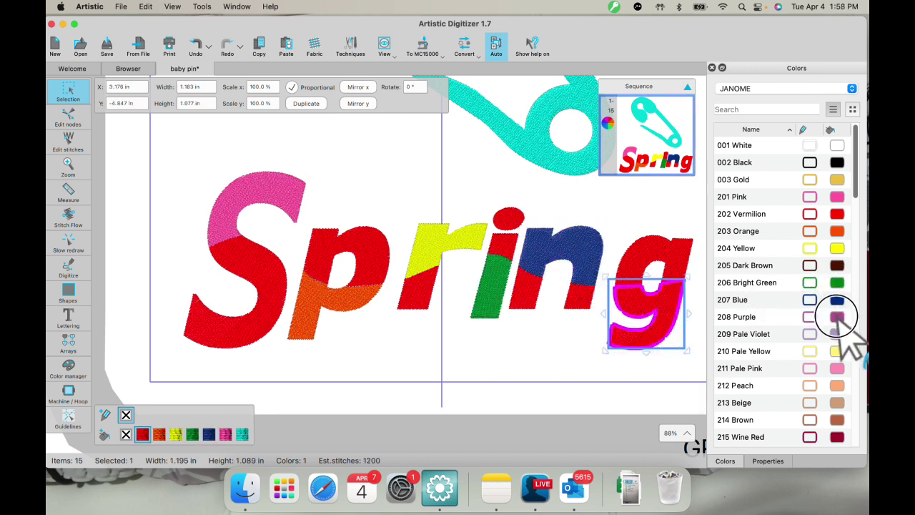
click(836, 317)
click(380, 351)
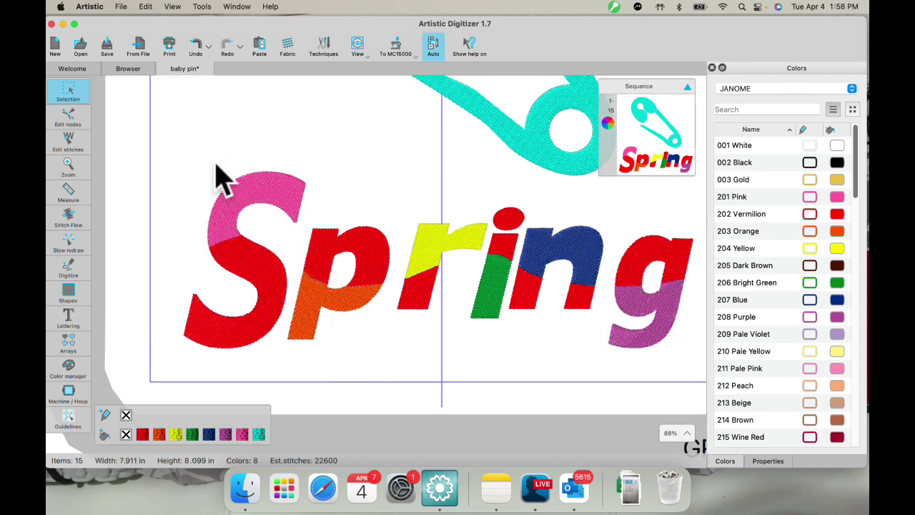
click(240, 207)
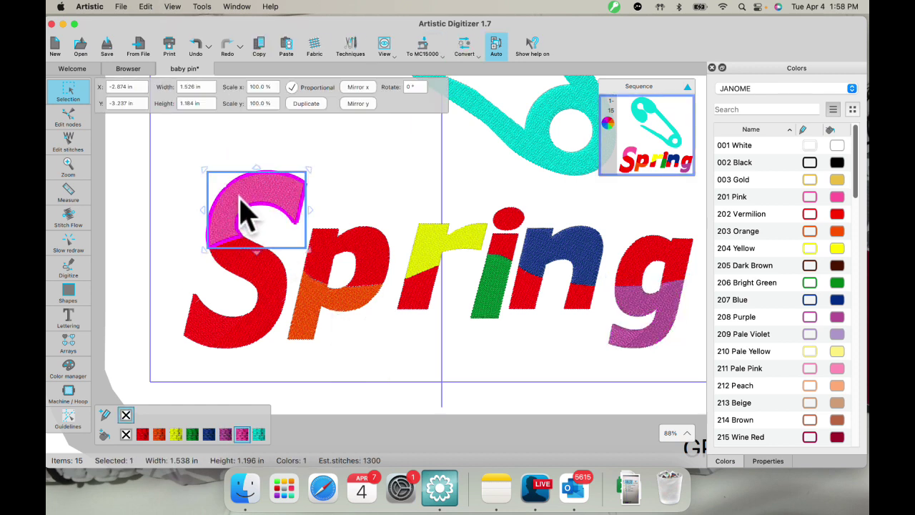
- Apply a Satin serial outline to the S's pink top and red lower pieces, then deselect
click(768, 461)
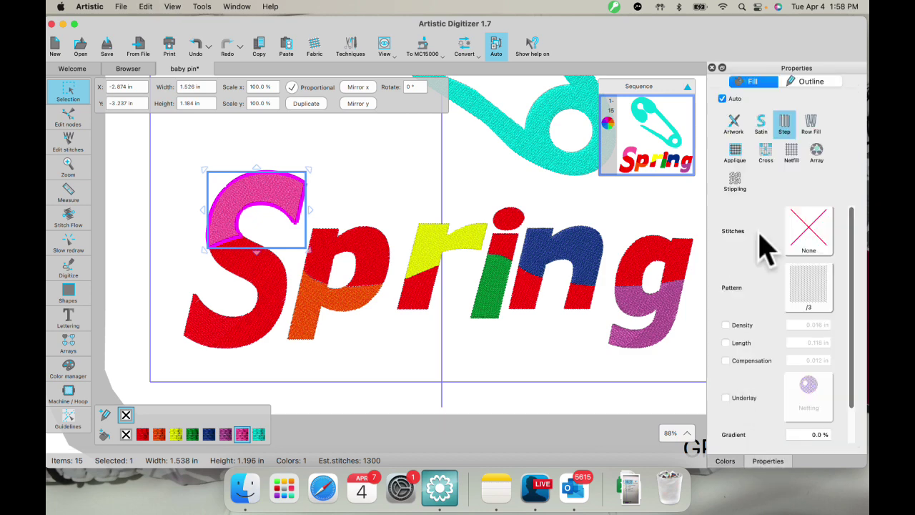
click(815, 82)
click(800, 125)
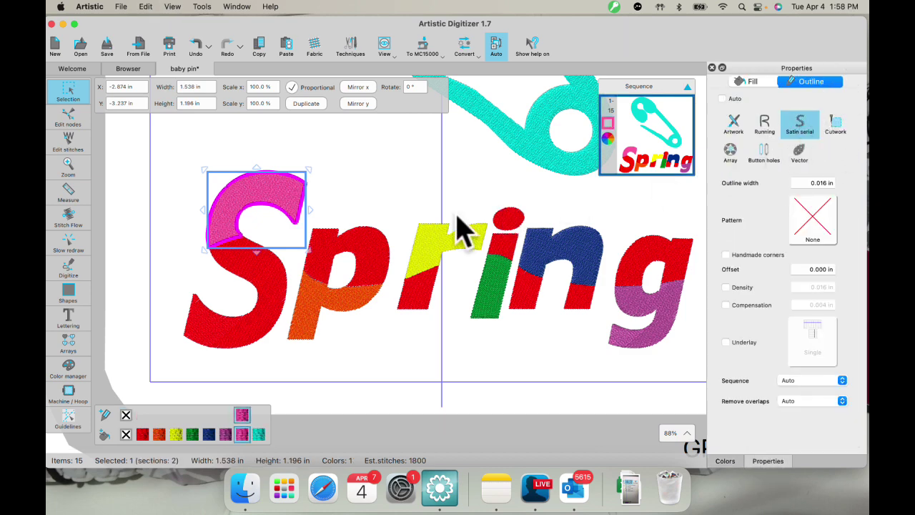
click(266, 278)
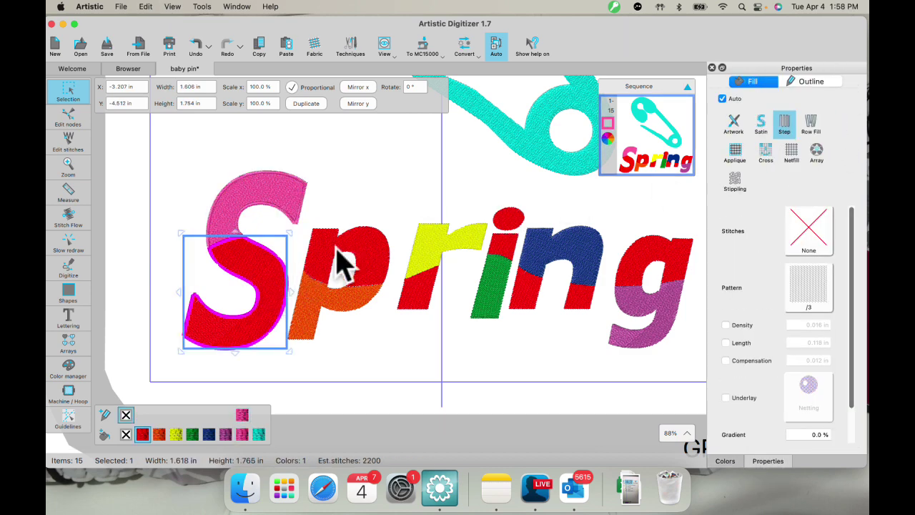
click(814, 83)
click(800, 127)
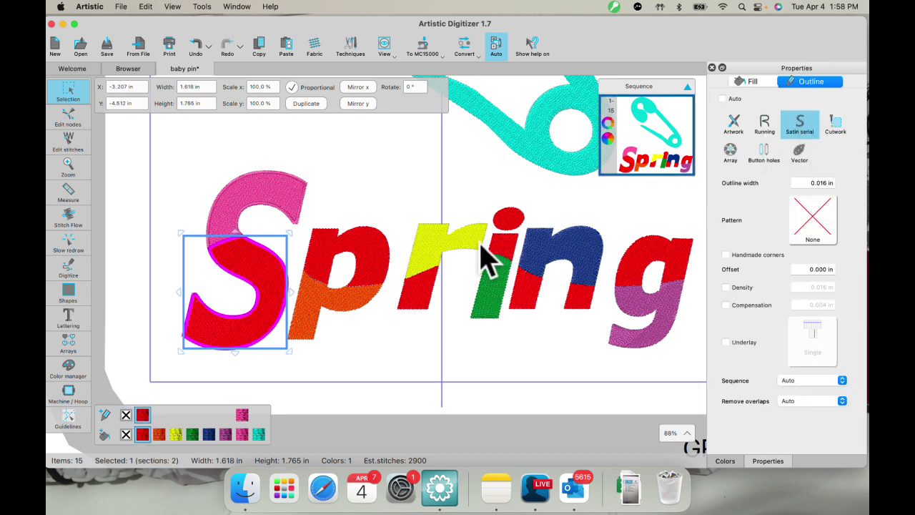
click(381, 353)
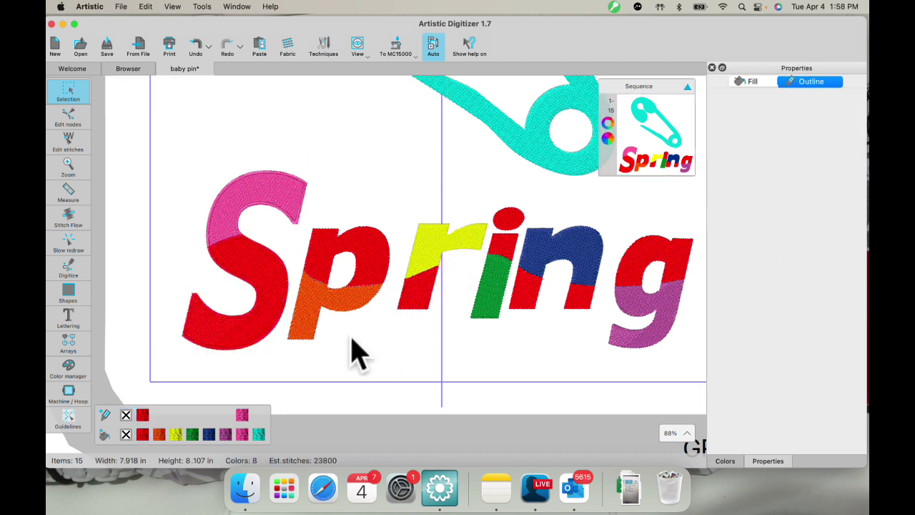
scroll(246, 293, up, 5)
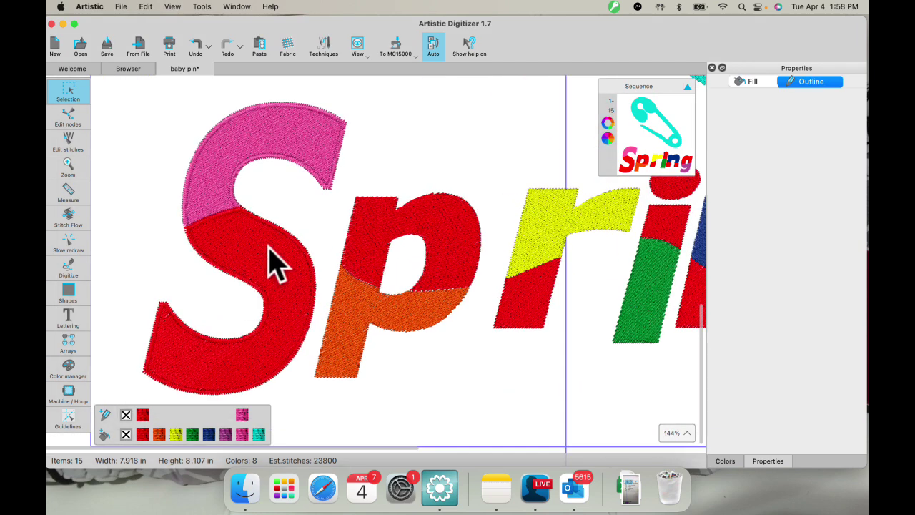
- Draw a cut line across the S and split the pink arc along it
scroll(308, 283, down, 3)
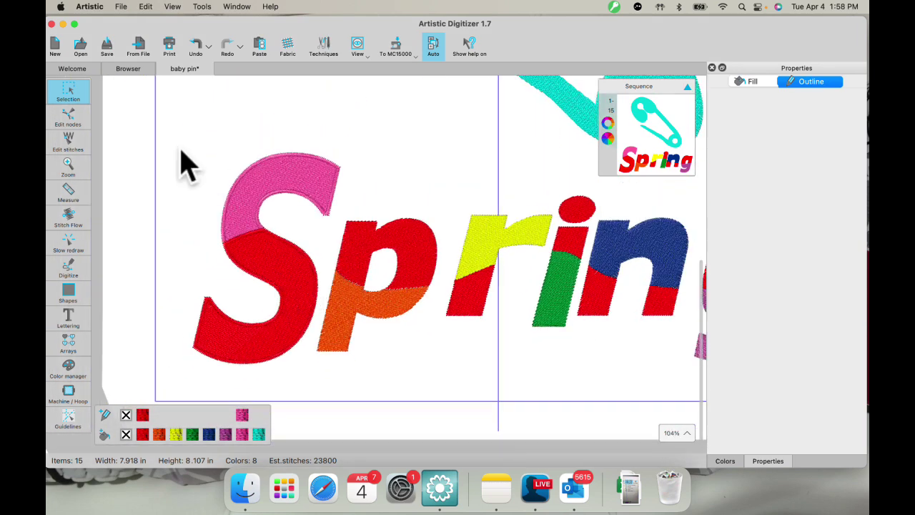
click(72, 268)
click(220, 153)
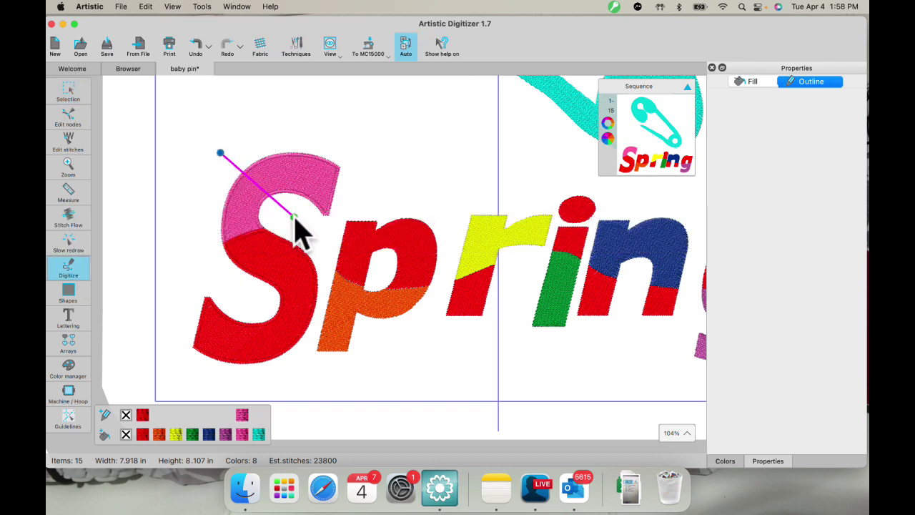
right_click(294, 217)
click(318, 245)
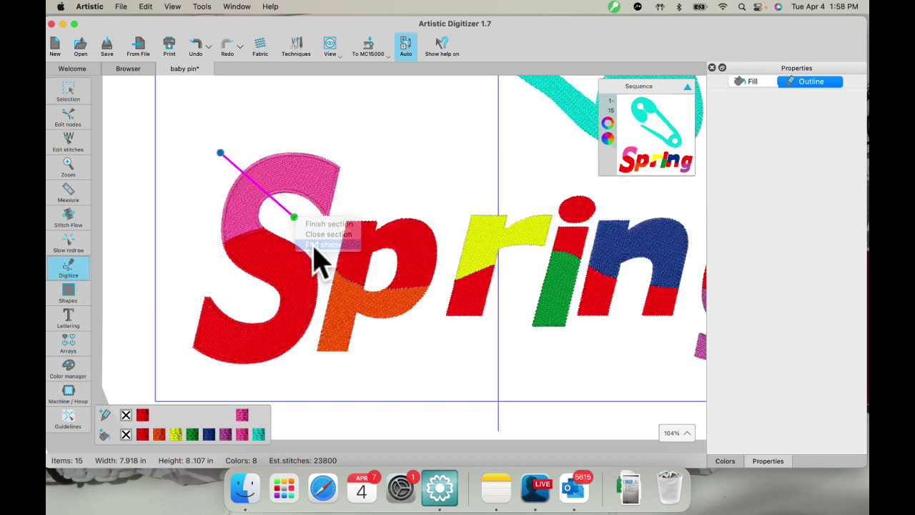
click(70, 97)
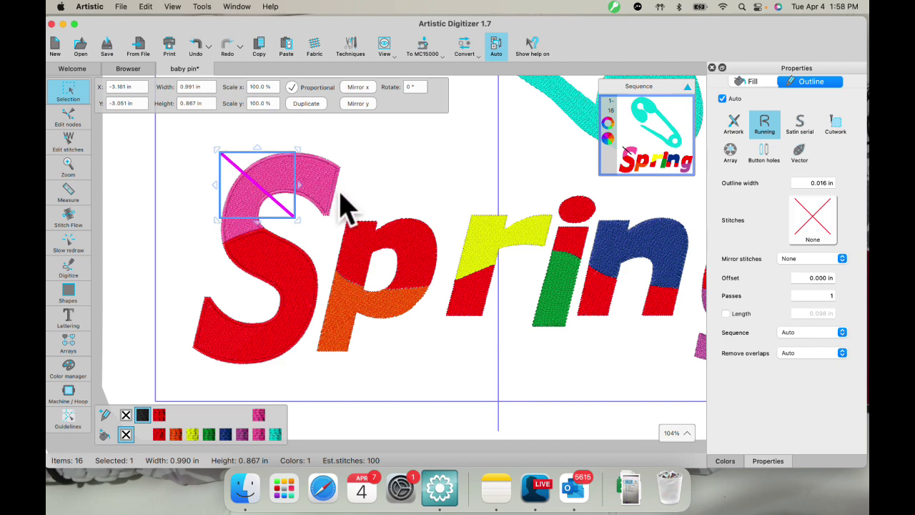
shift+click(311, 179)
right_click(310, 179)
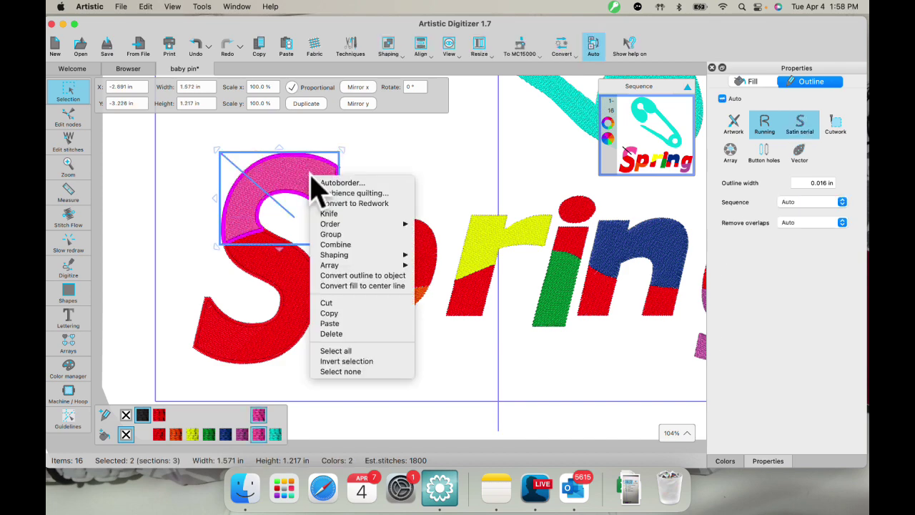
click(331, 234)
- Colour the cut top part of the S 209 Pale Violet and show its properties
click(400, 184)
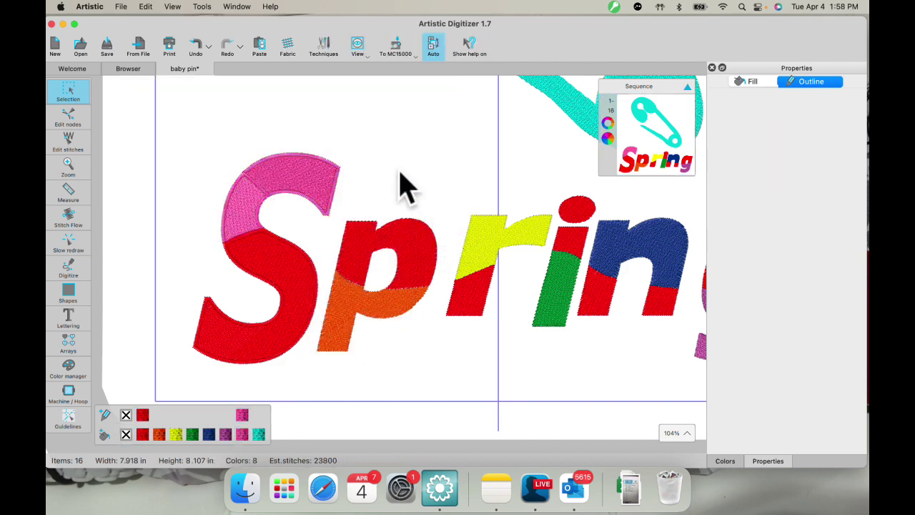
click(296, 180)
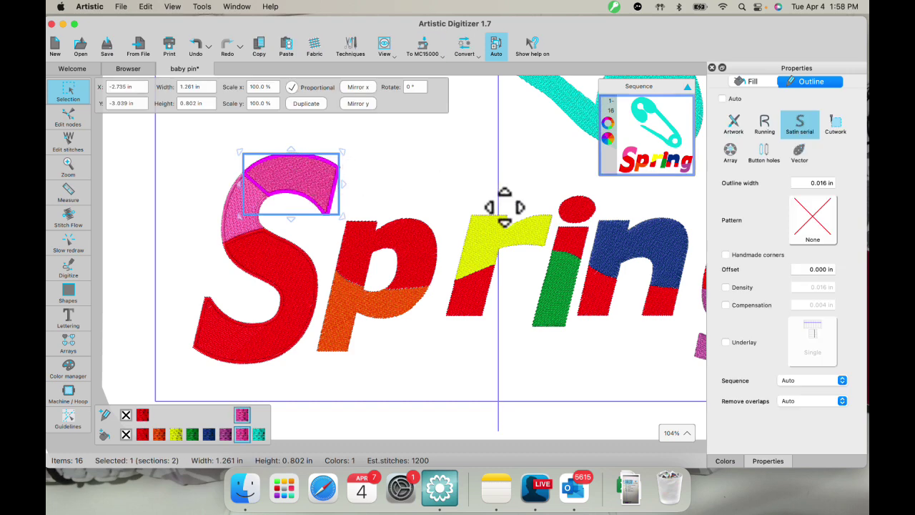
click(725, 460)
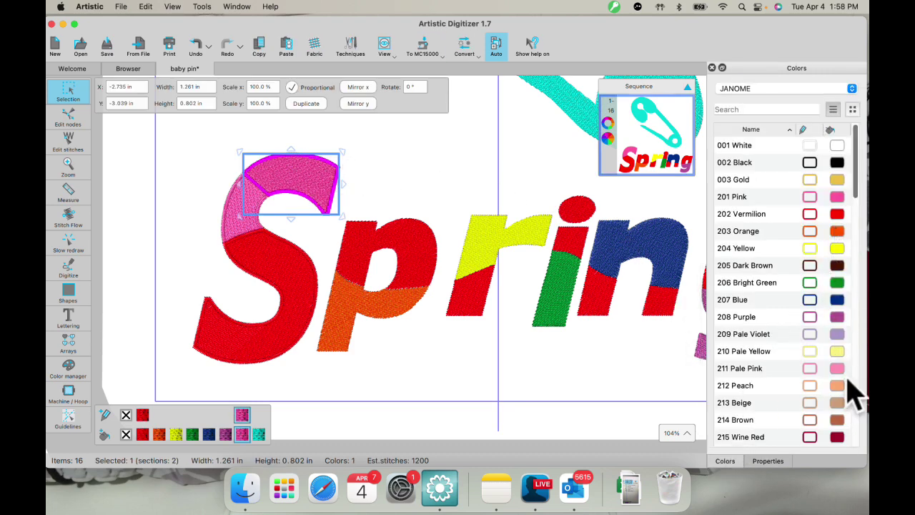
click(837, 333)
click(469, 355)
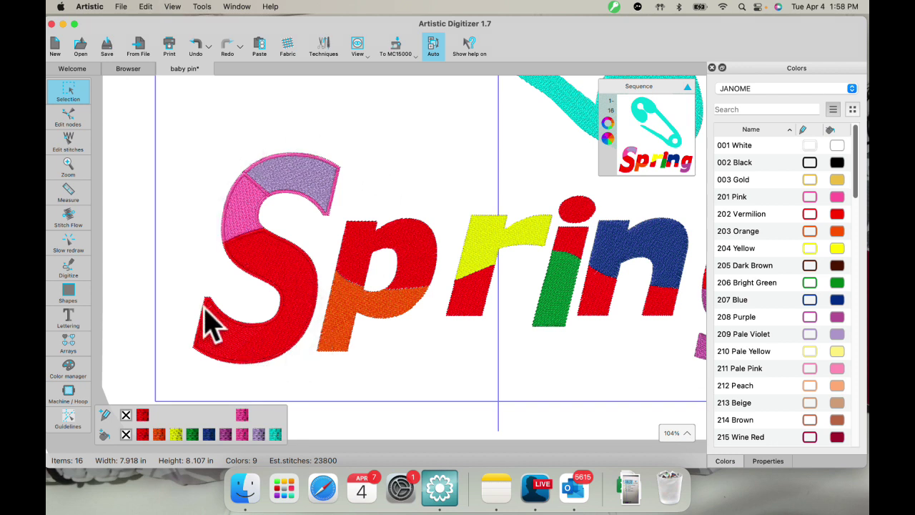
click(318, 191)
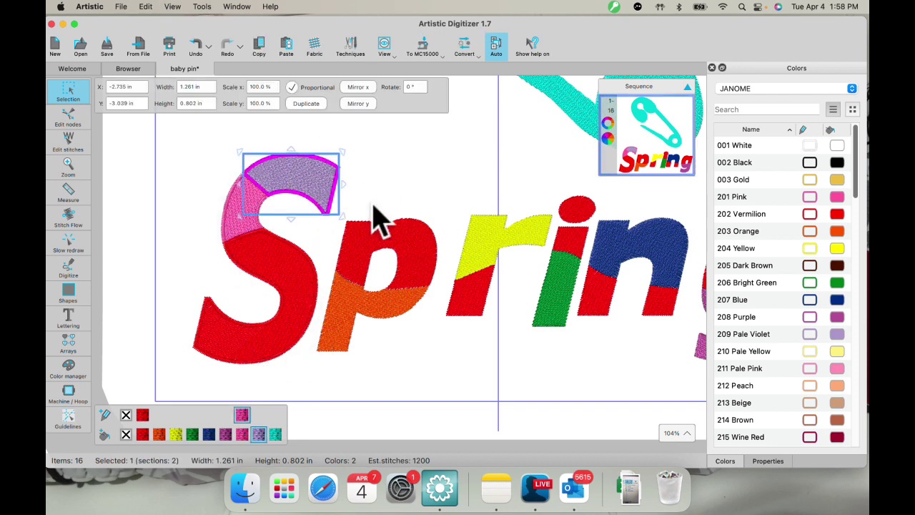
click(766, 461)
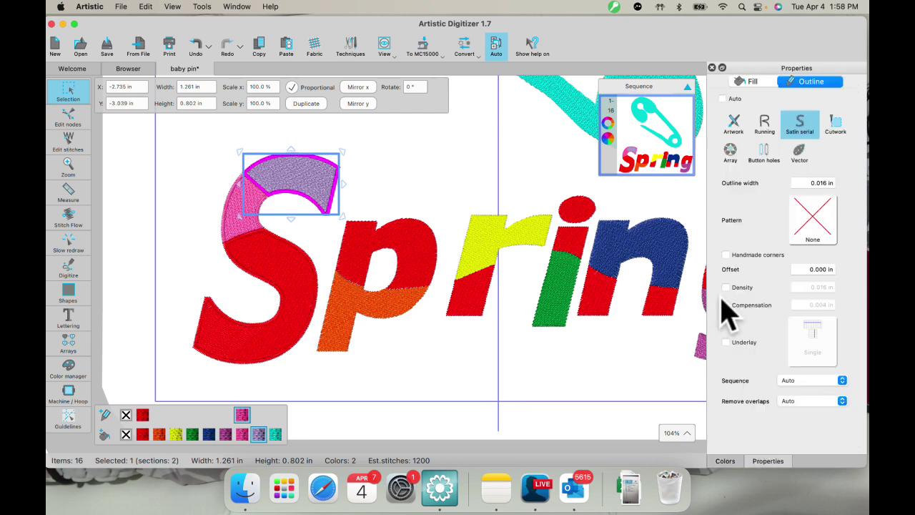
- Give the violet top arc a Step fill with the meandros pattern
click(750, 83)
click(814, 290)
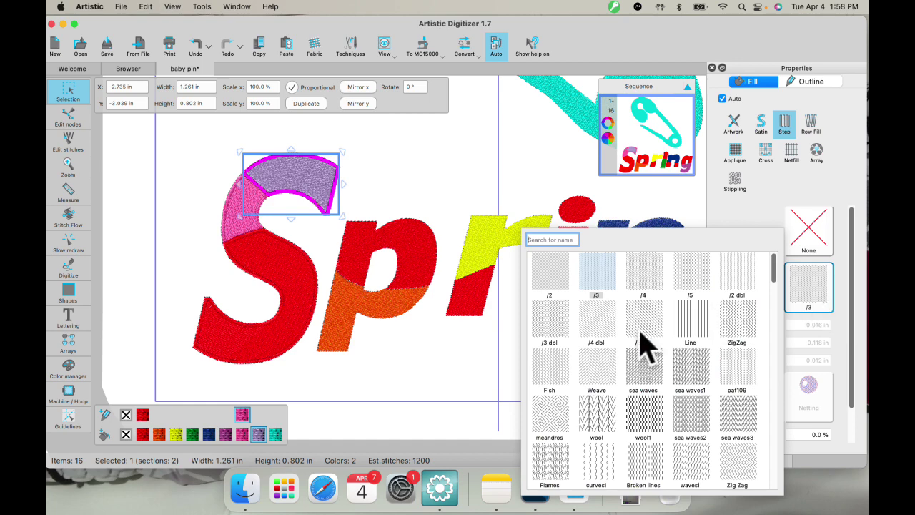
click(559, 426)
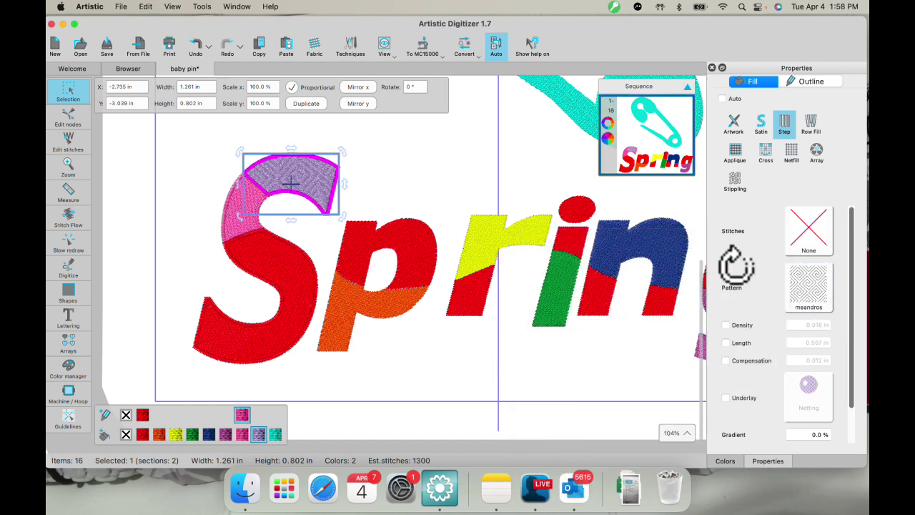
- Give the red lower section of the S a Step fill with the wool pattern
click(289, 285)
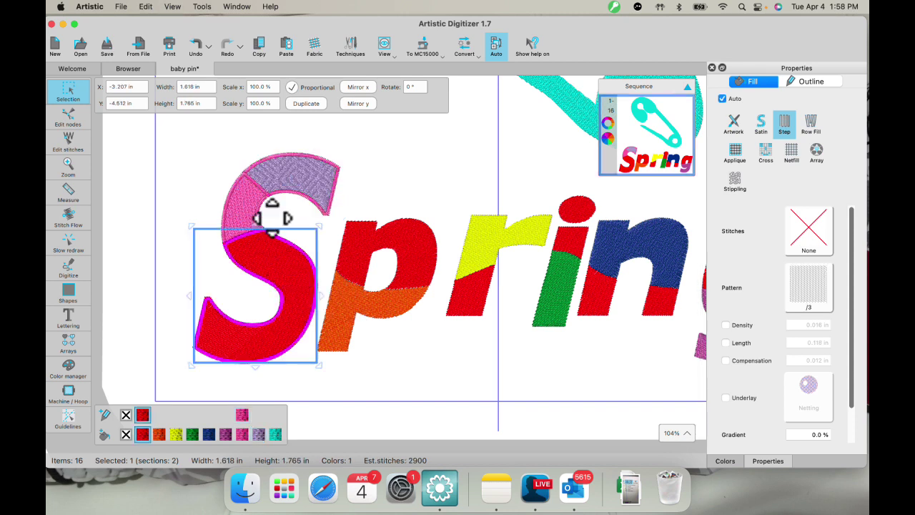
click(760, 125)
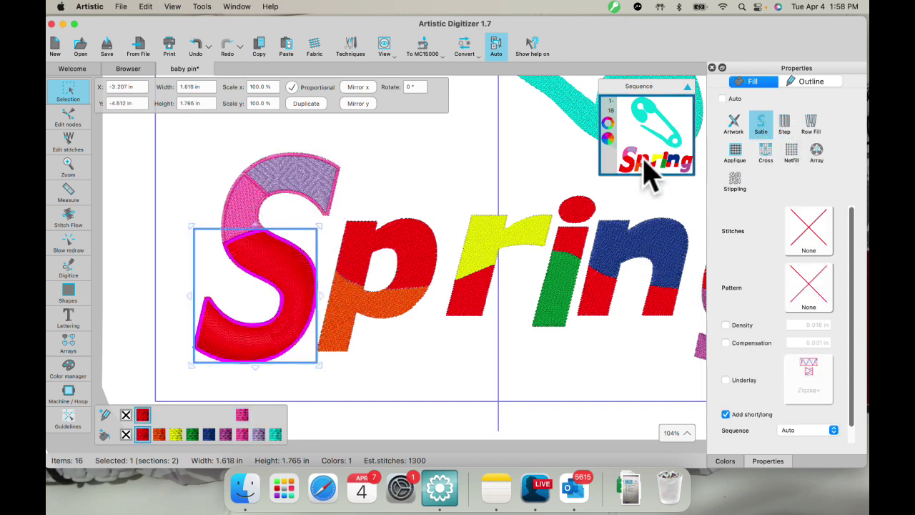
click(784, 123)
click(812, 286)
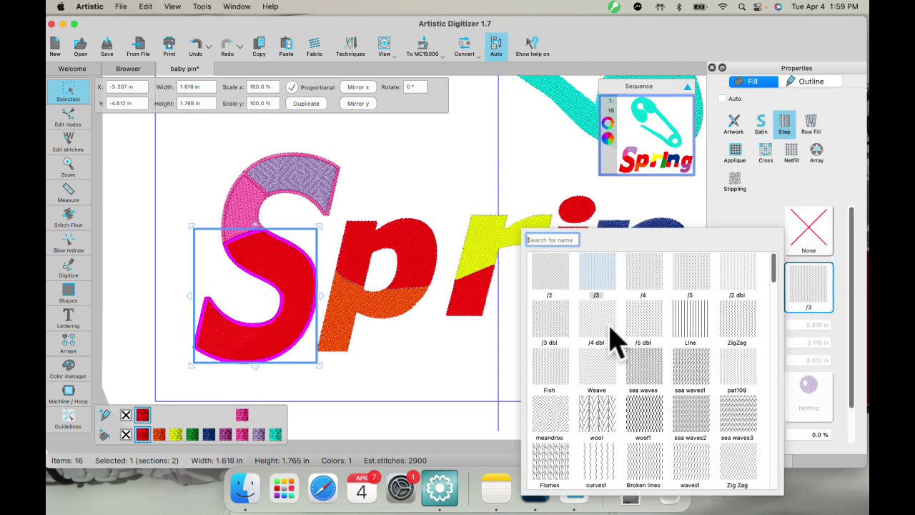
click(597, 404)
click(426, 187)
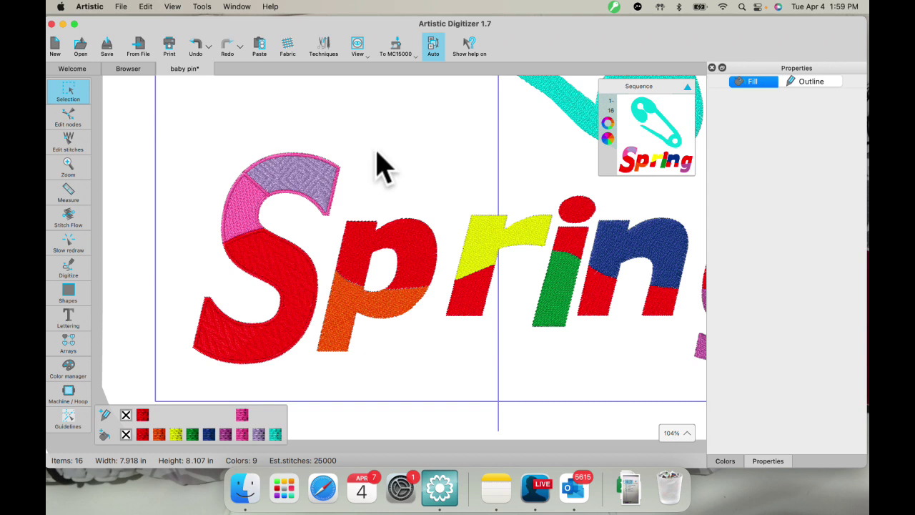
- Open Redwork.Draw from the Annes Class folder via the file browser
click(133, 70)
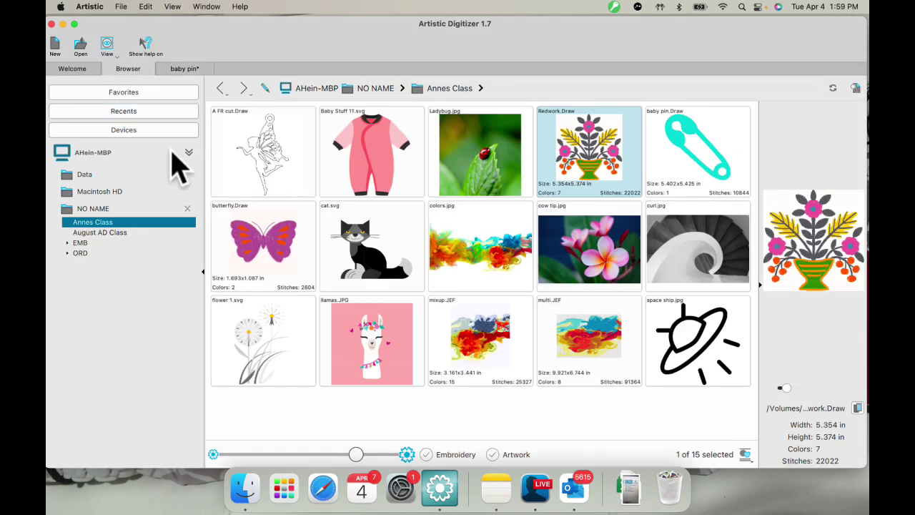
click(586, 151)
double_click(586, 152)
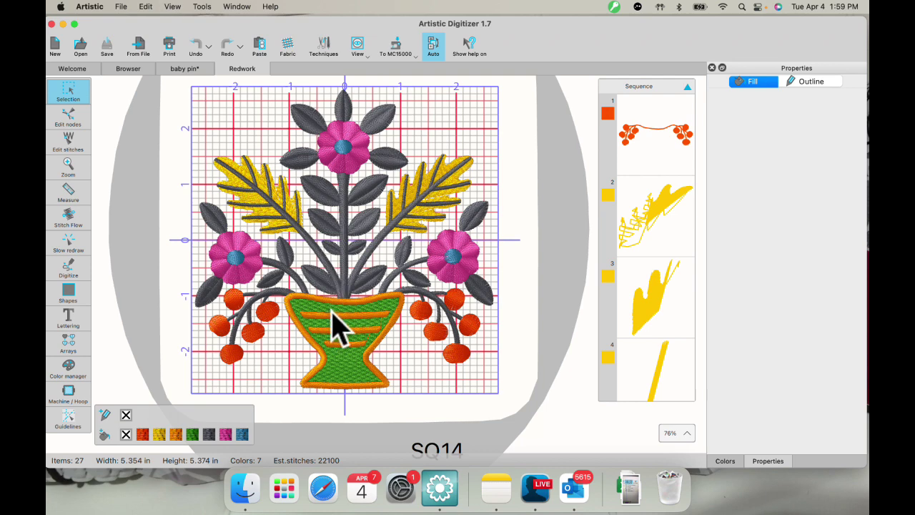
- Delete the vase outline, the orange vase stripes and the green vase
click(344, 284)
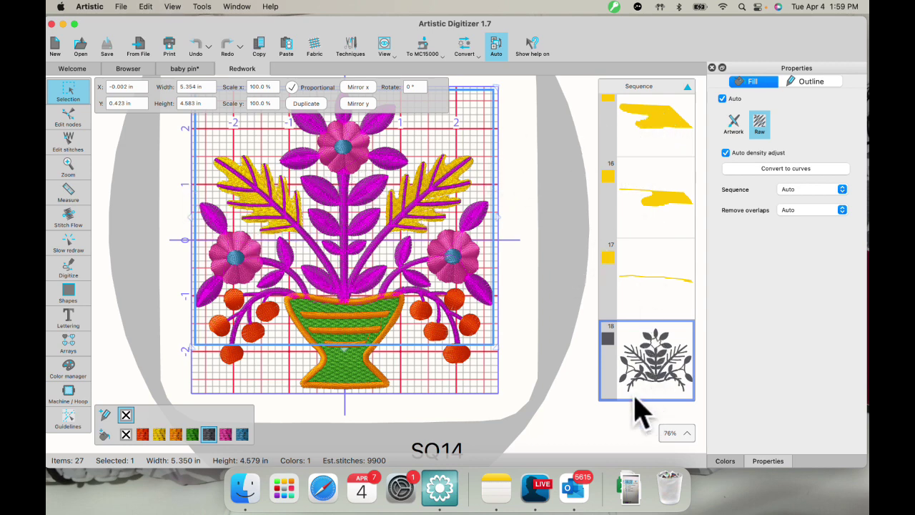
click(429, 386)
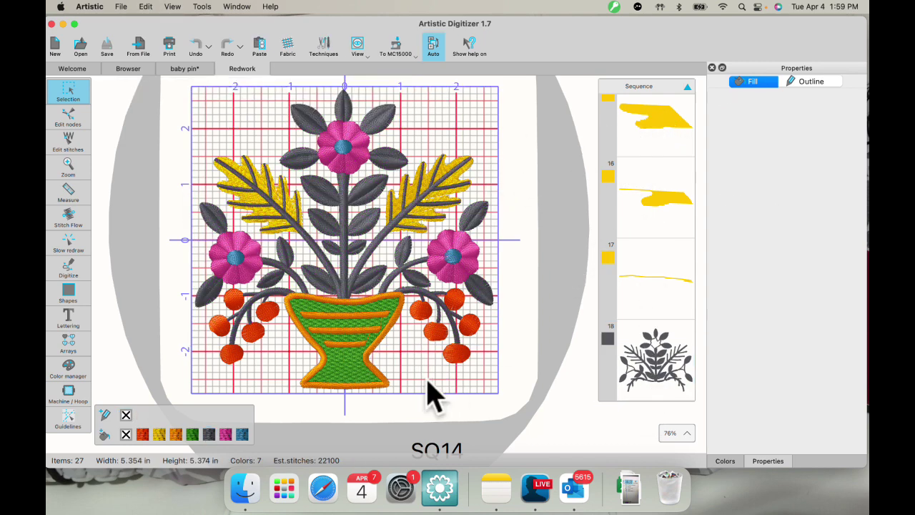
click(327, 315)
key(Delete)
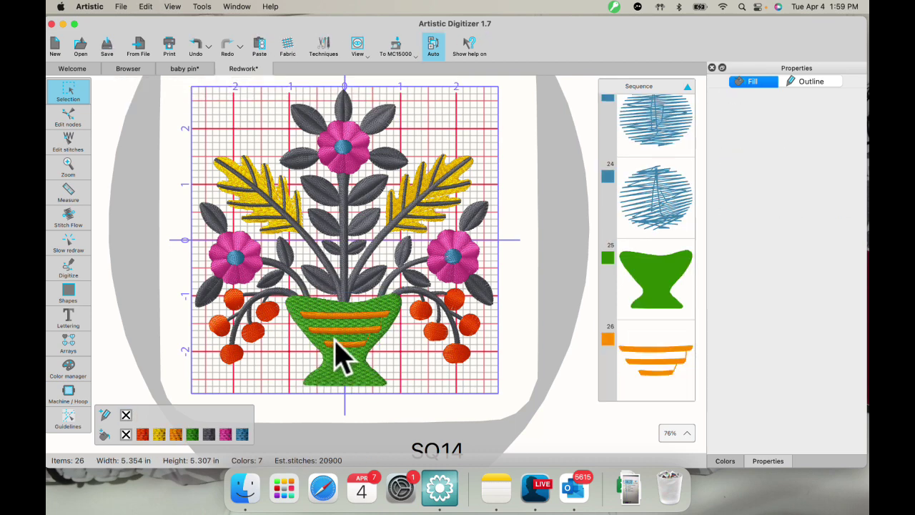
click(345, 330)
key(Delete)
click(343, 327)
key(Delete)
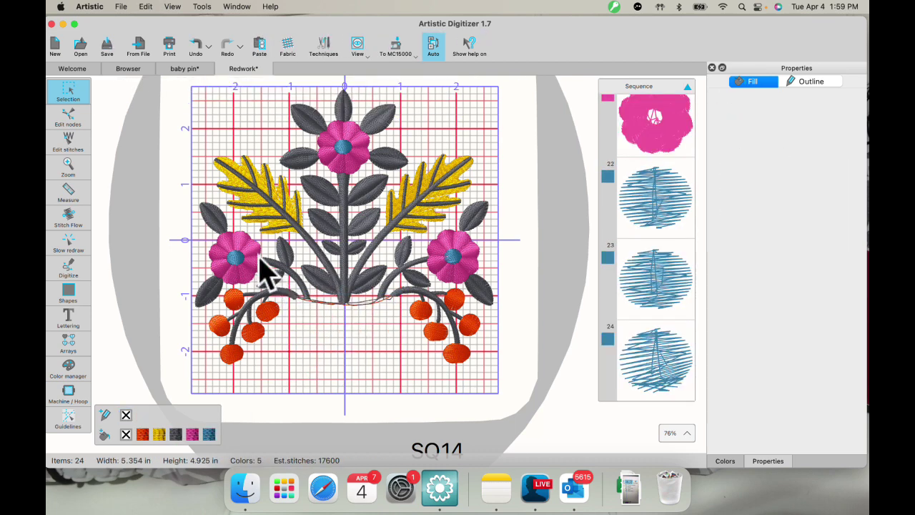
- Select every yellow object by colour and delete the yellow leaves
scroll(300, 333, up, 5)
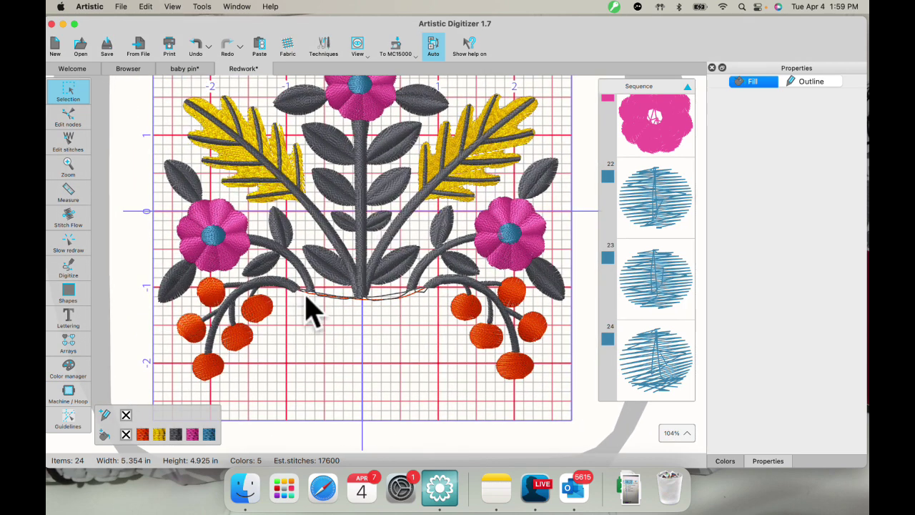
right_click(159, 434)
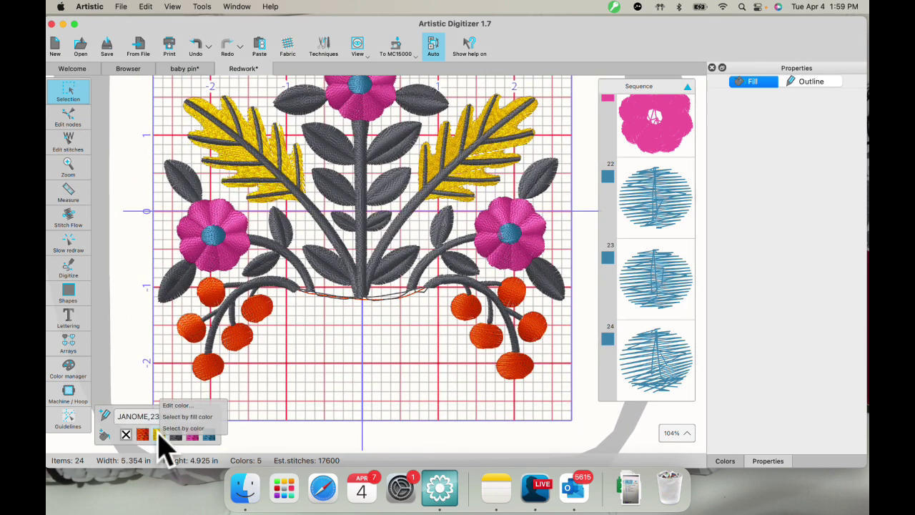
click(171, 428)
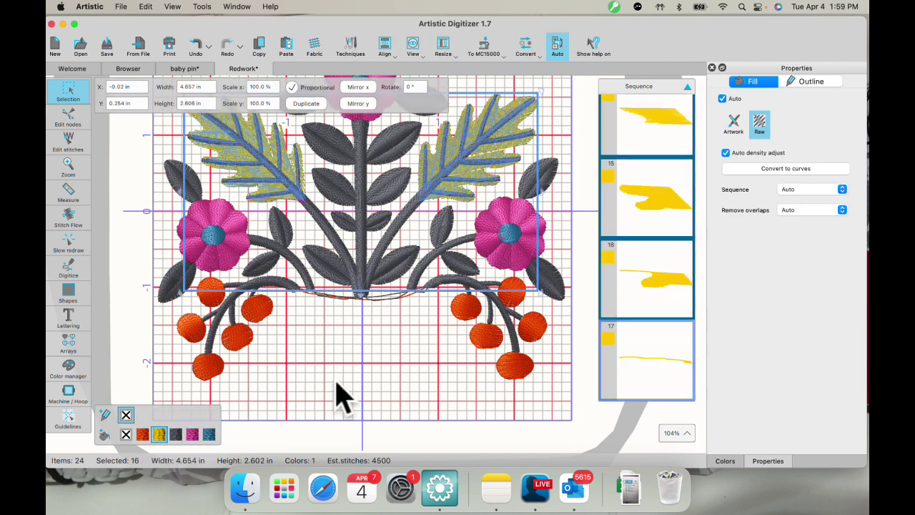
key(Delete)
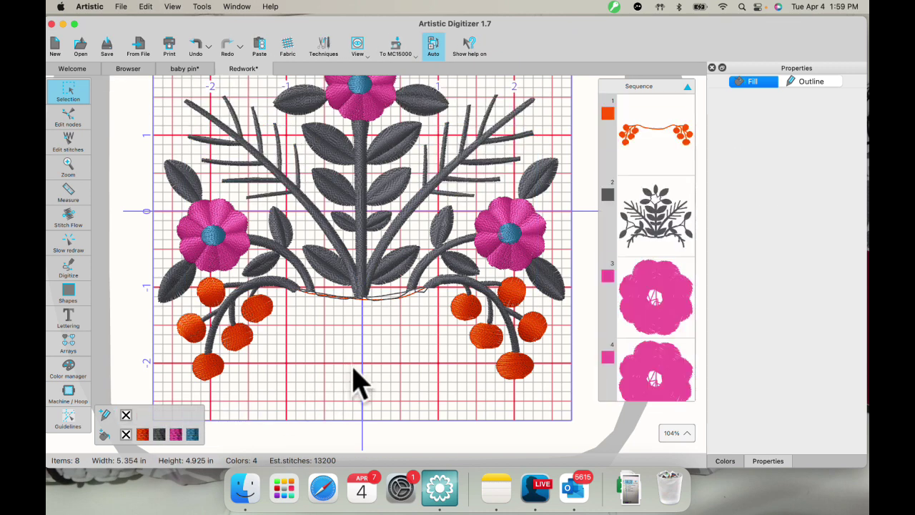
- Draw a short outline line from the left stem base down below the stems
scroll(323, 332, up, 5)
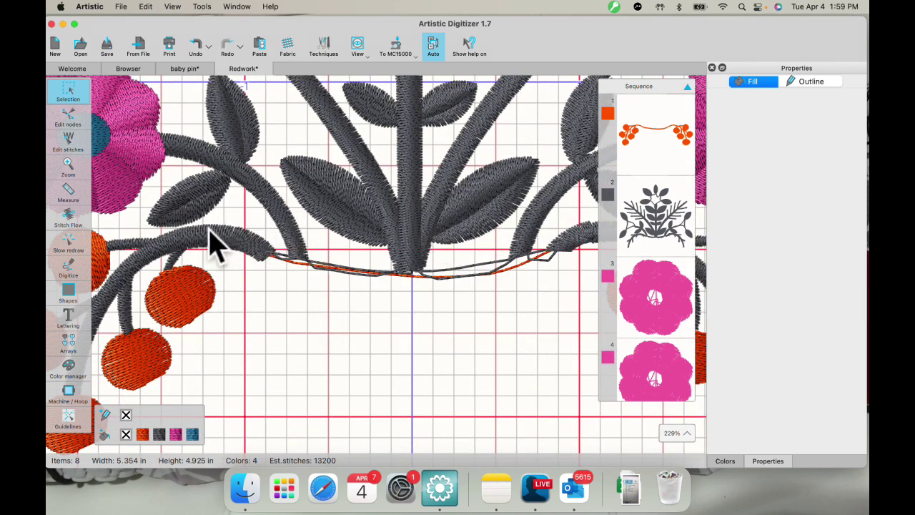
click(88, 267)
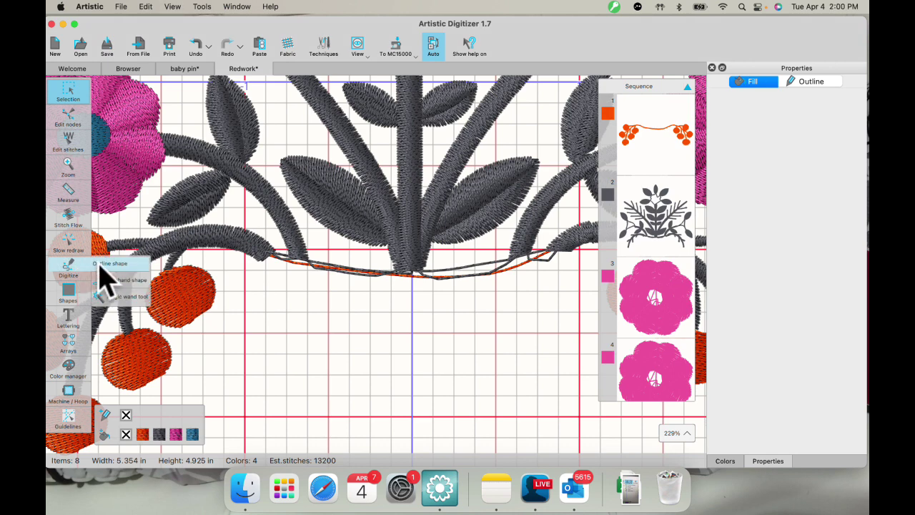
click(104, 264)
click(315, 255)
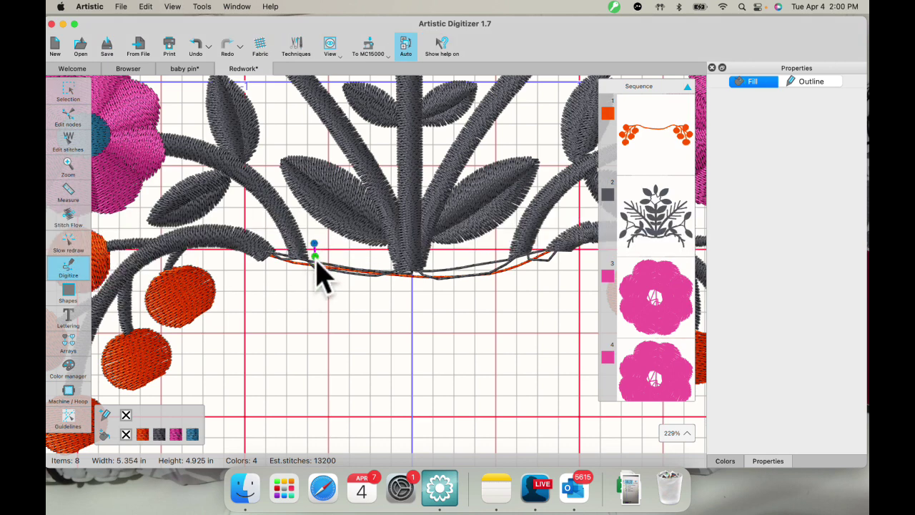
drag(317, 262, 320, 286)
right_click(319, 286)
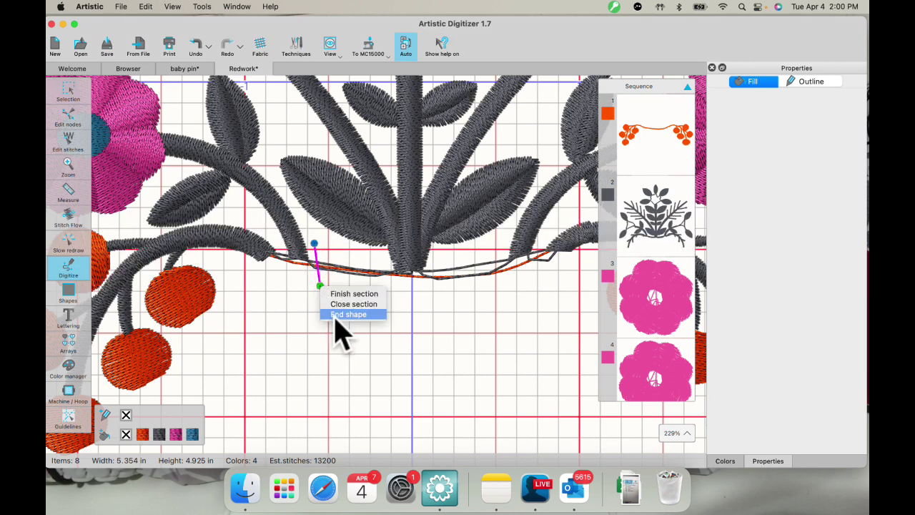
- End the short line and convert it with the grey leaf spray and orange berries to Redwork
click(336, 318)
click(72, 102)
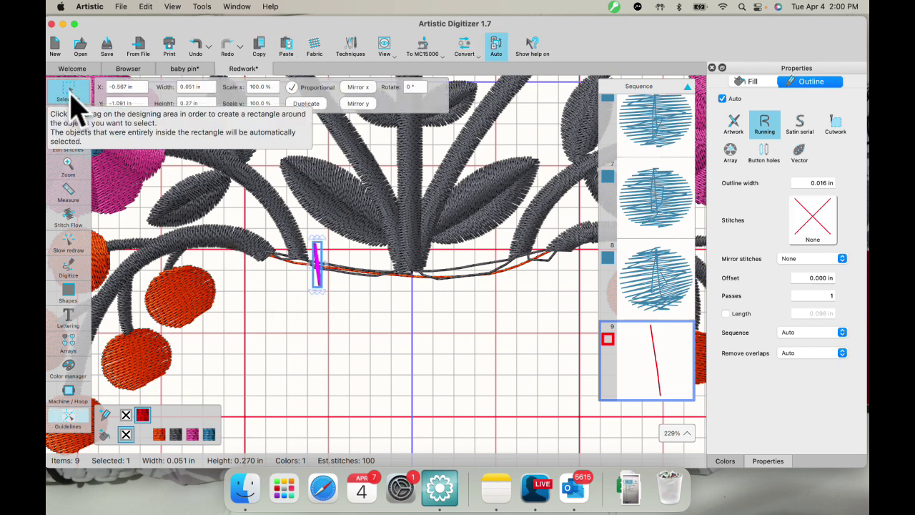
click(277, 211)
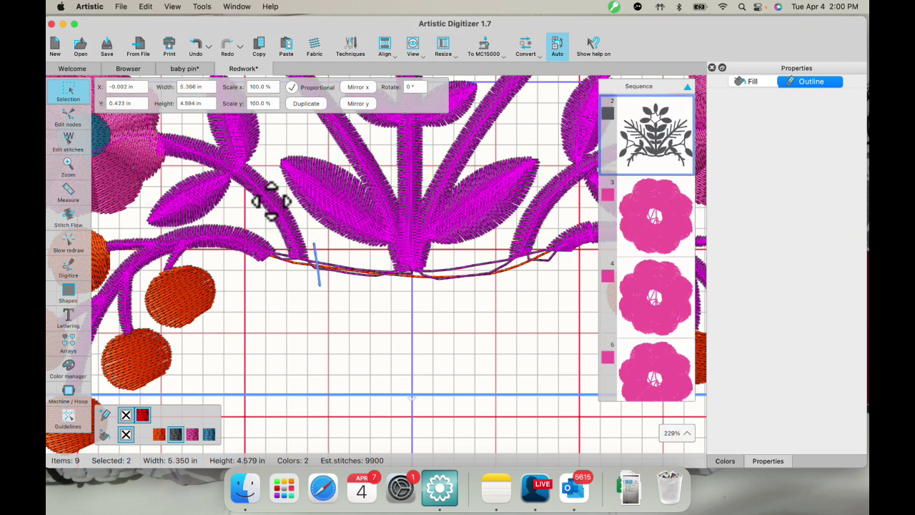
shift+click(195, 307)
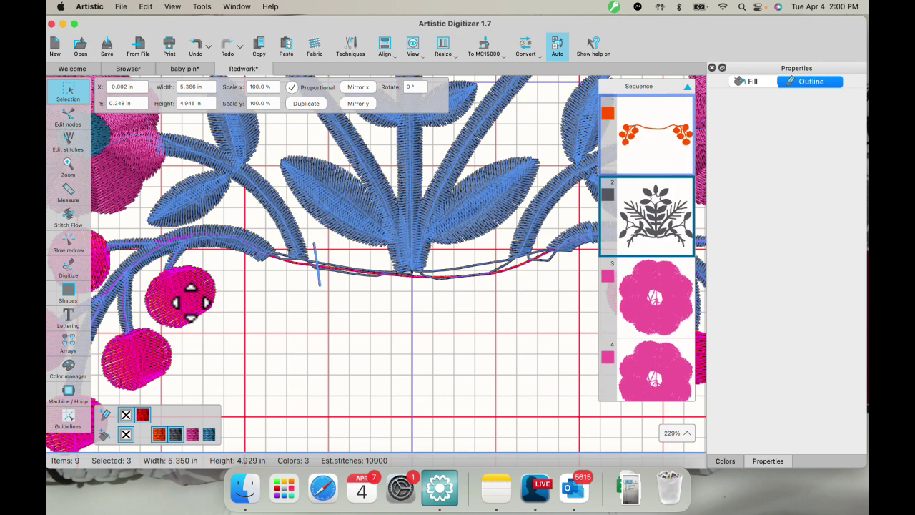
right_click(281, 331)
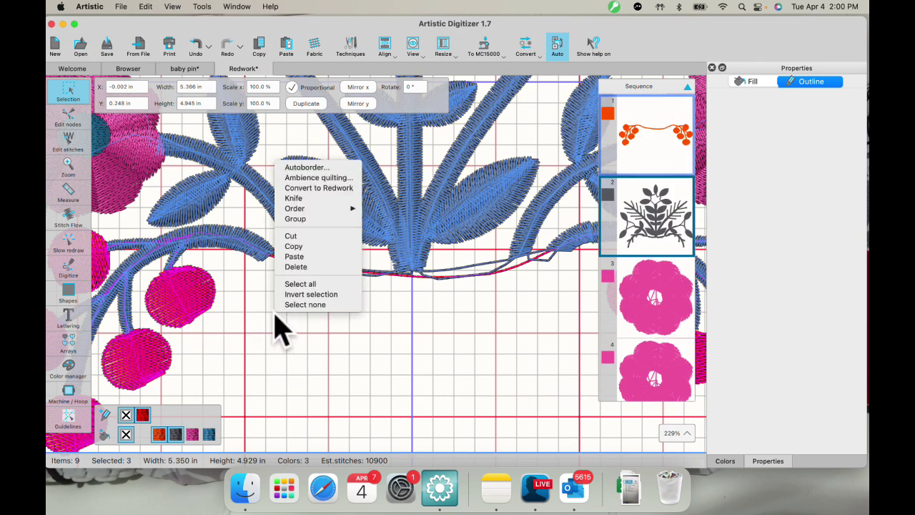
click(308, 187)
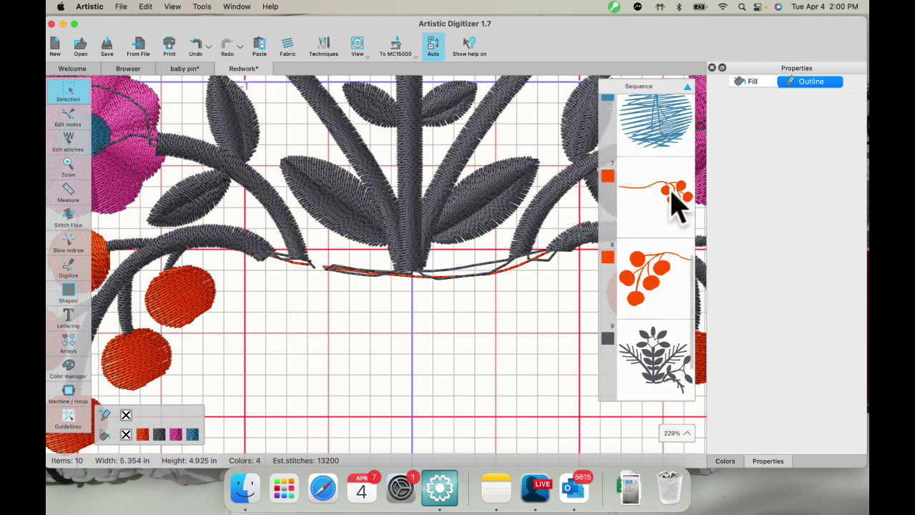
scroll(644, 366, down, 2)
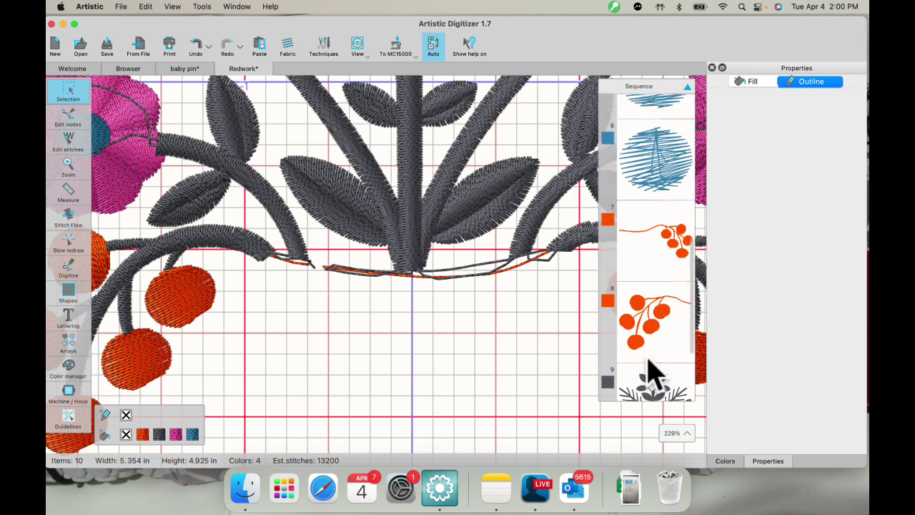
scroll(654, 368, down, 2)
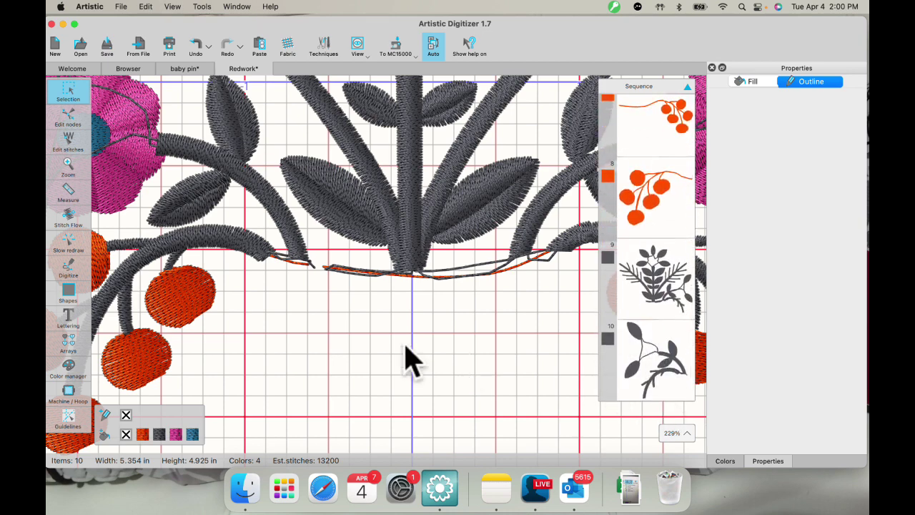
- Delete the extra dark leaf object and the stray orange curve at the branch tip
click(659, 289)
key(Delete)
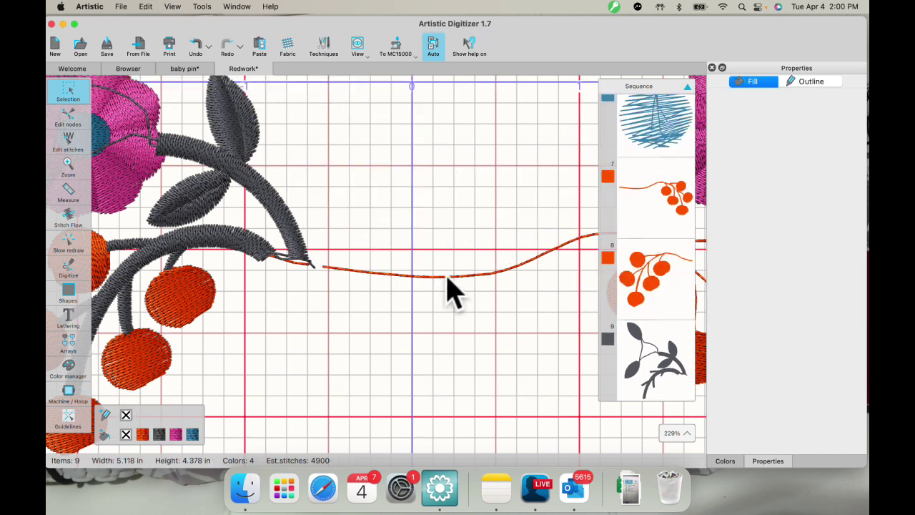
click(449, 293)
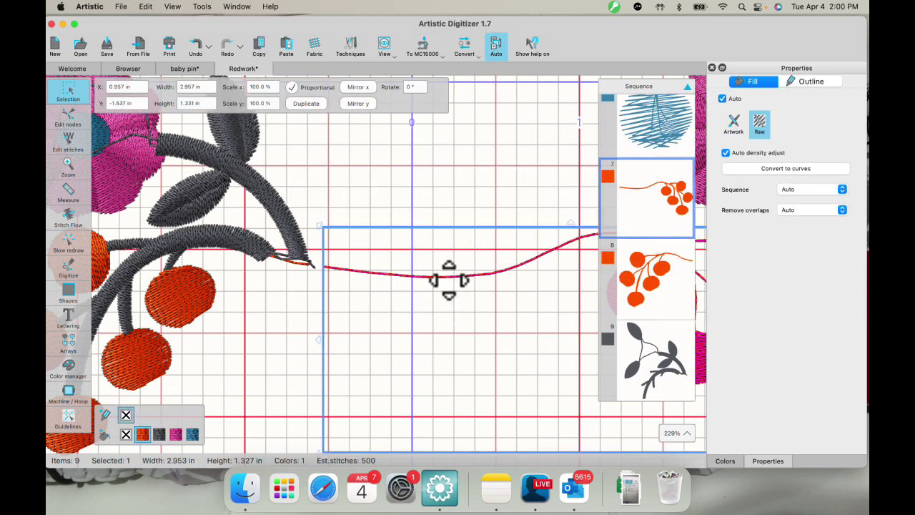
key(Delete)
scroll(343, 307, down, 5)
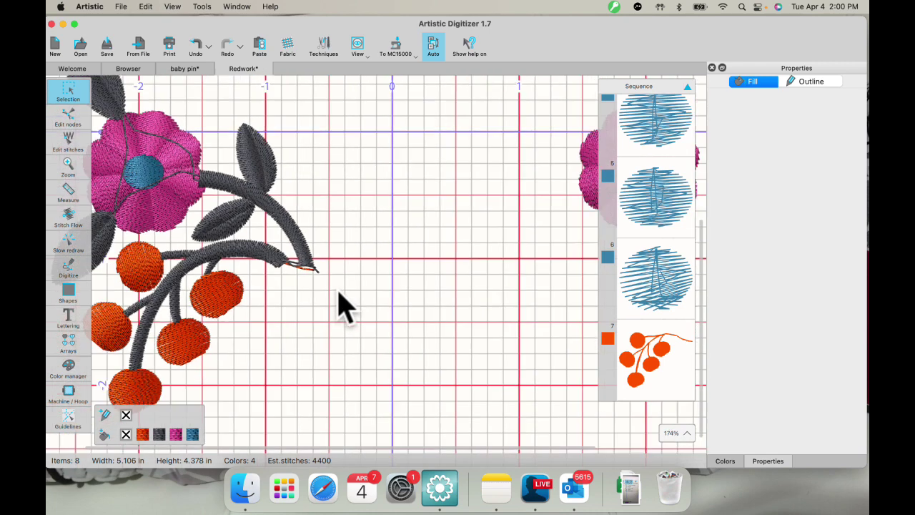
scroll(343, 314, down, 2)
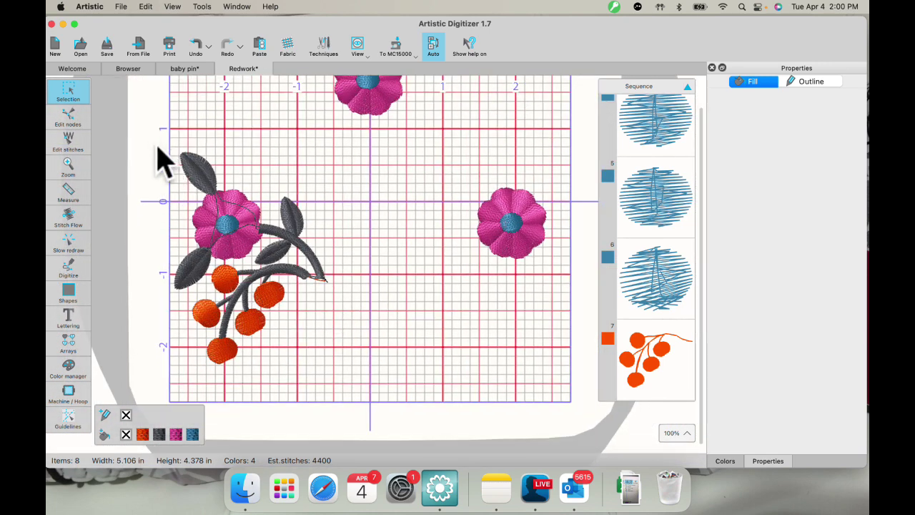
- Shift the floral cluster right, place the lone pink flower atop the spray, and nudge everything up
drag(151, 143, 368, 364)
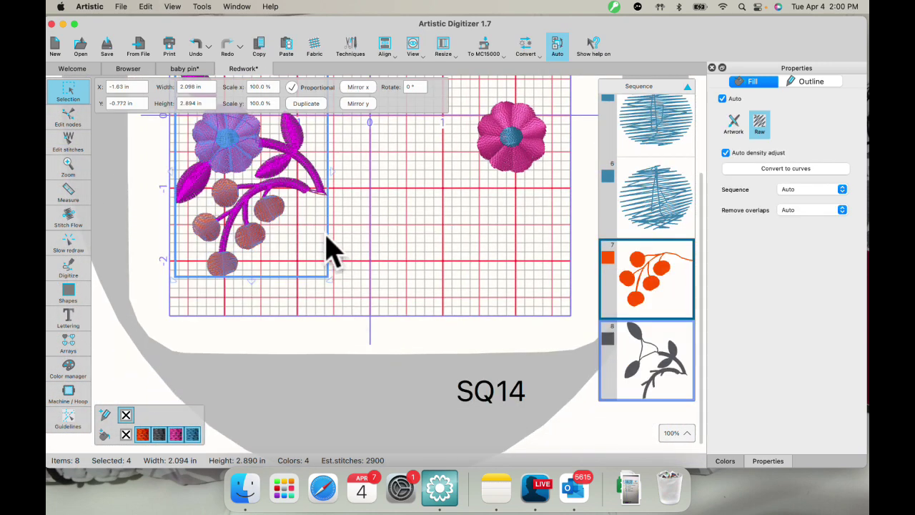
drag(319, 185, 465, 245)
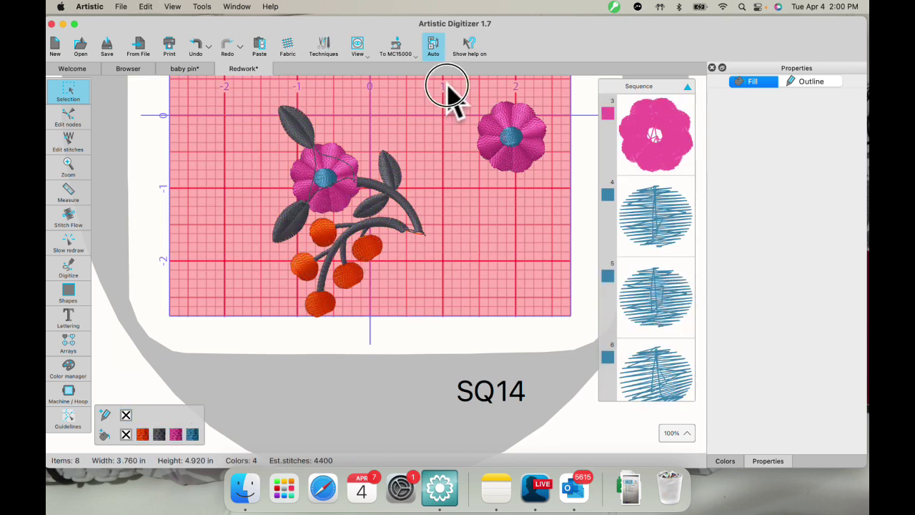
drag(446, 89, 541, 174)
drag(511, 135, 378, 199)
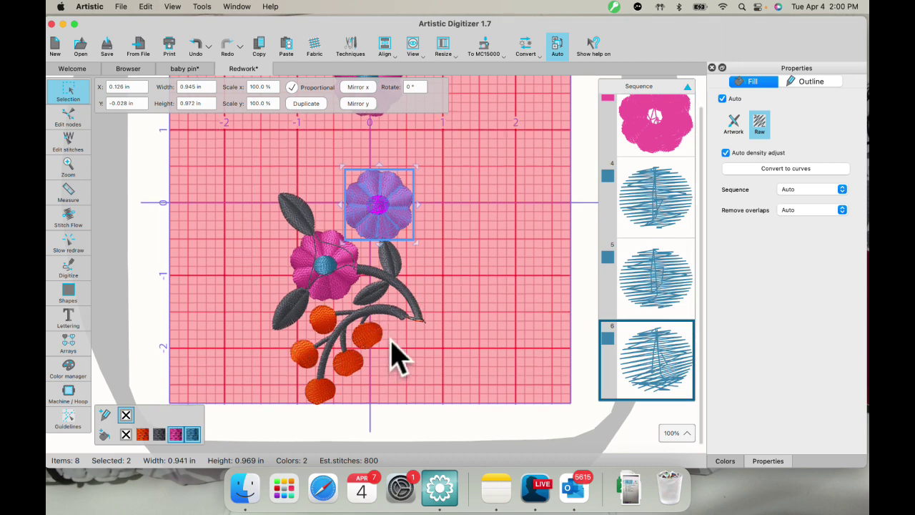
drag(201, 143, 491, 418)
key(Up)
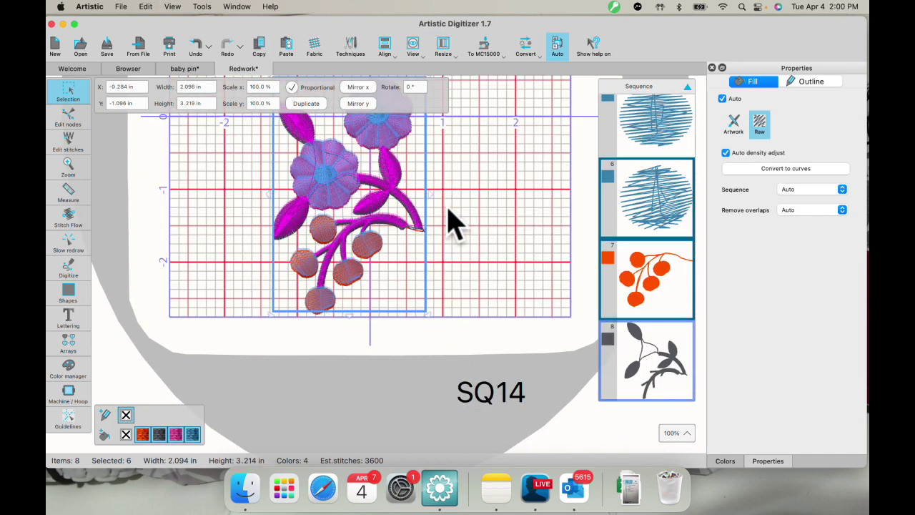
click(439, 207)
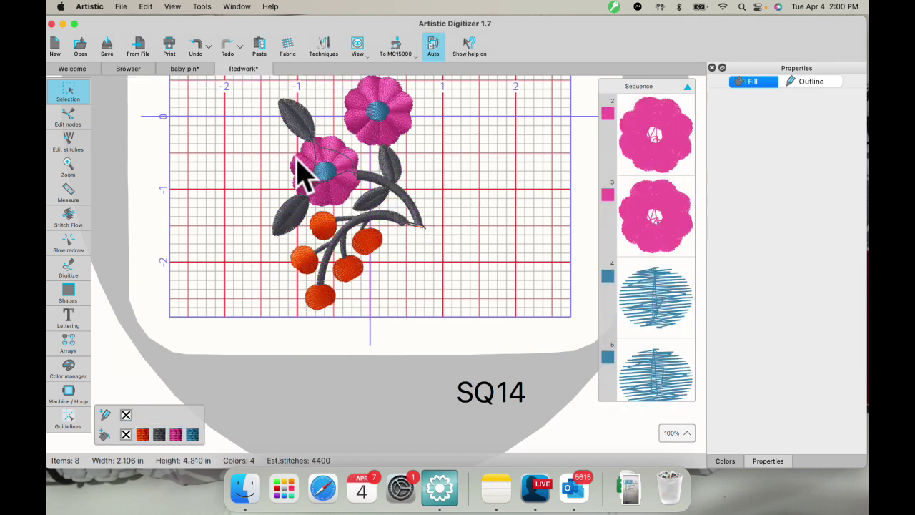
- Send the grey stems and leaves to the back of the design order
click(418, 219)
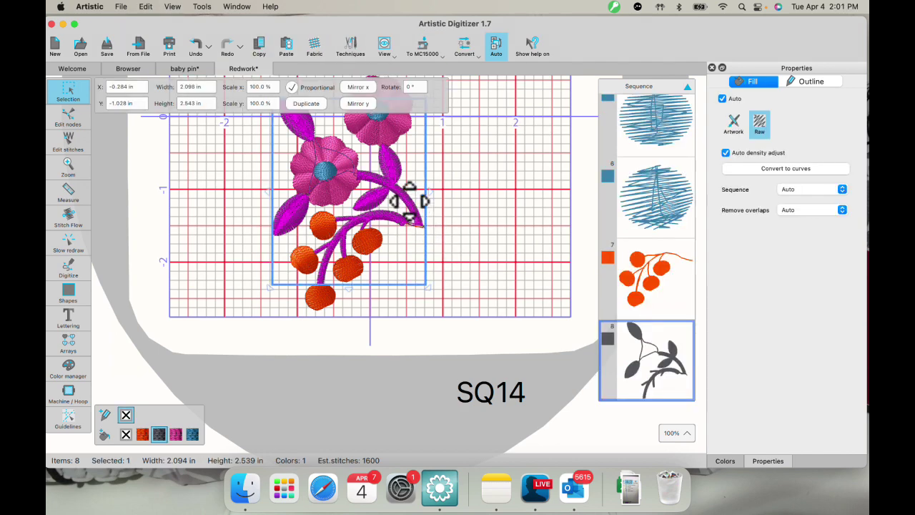
right_click(411, 208)
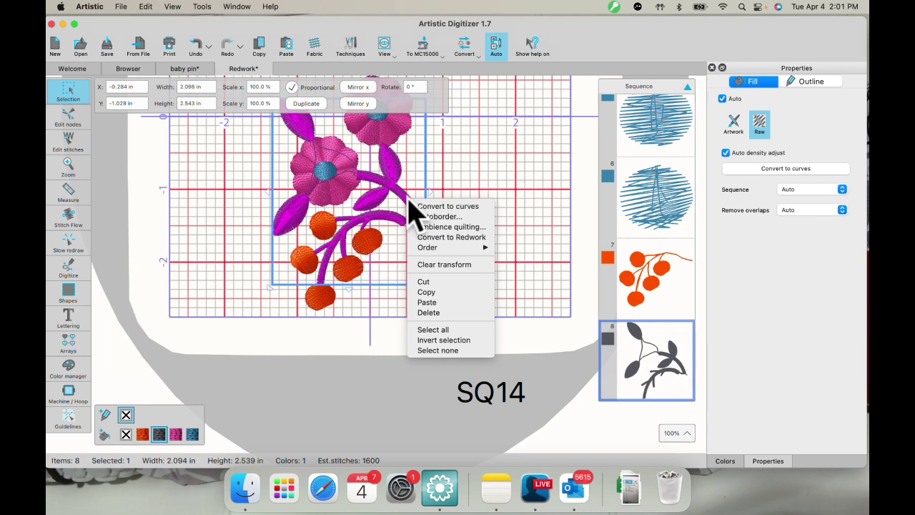
mouse_move(430, 249)
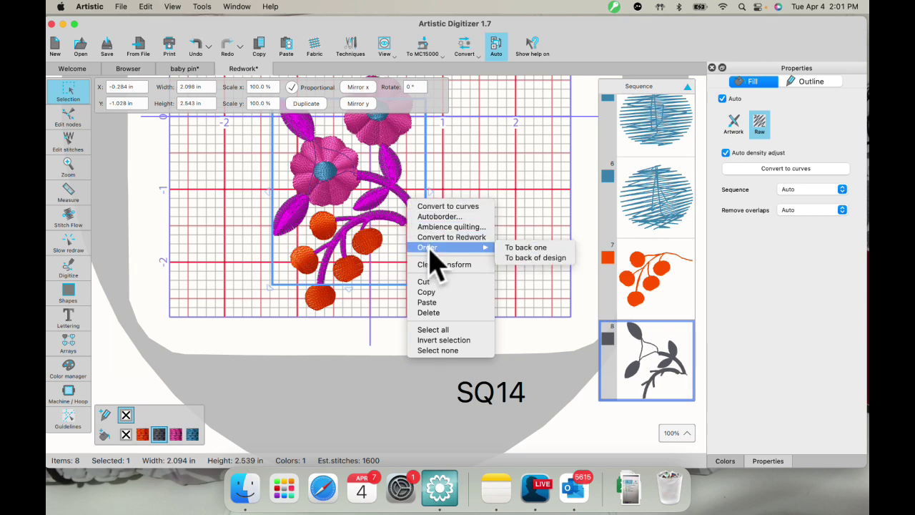
click(532, 257)
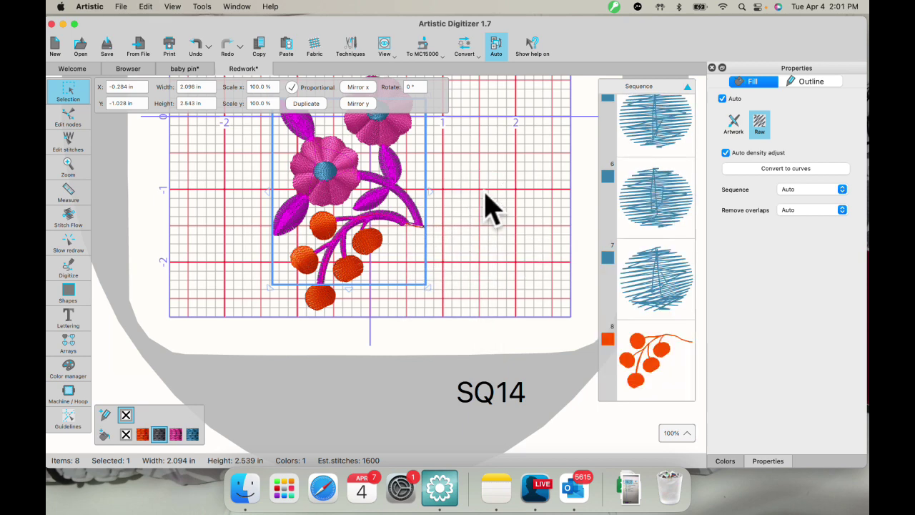
click(490, 205)
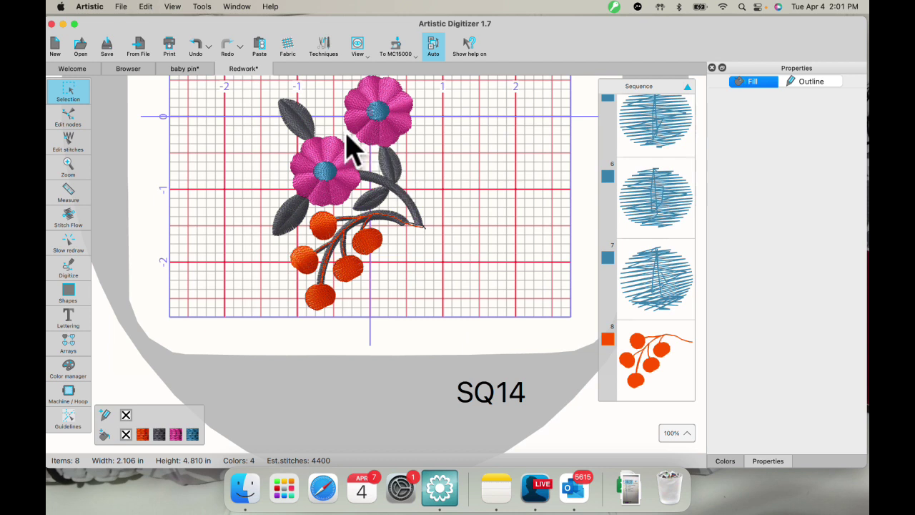
- Send the orange berries to the back of the design order
click(371, 243)
right_click(372, 245)
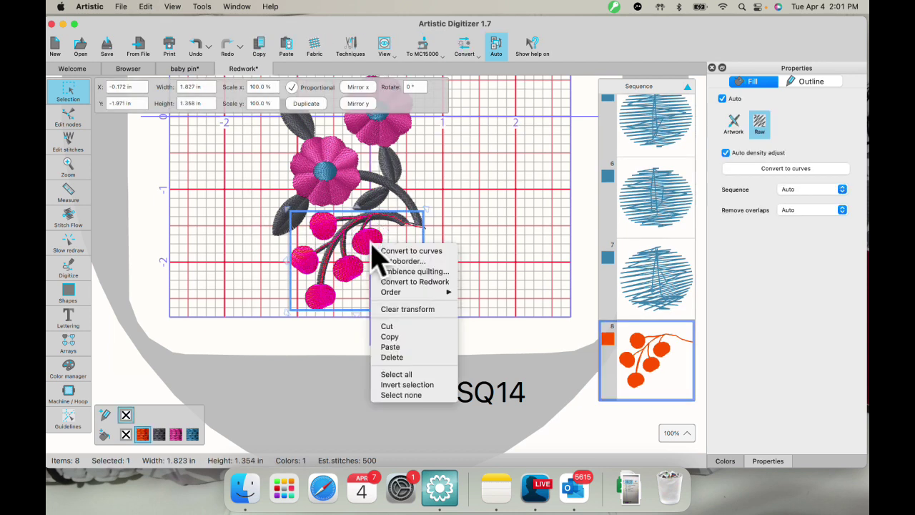
mouse_move(396, 291)
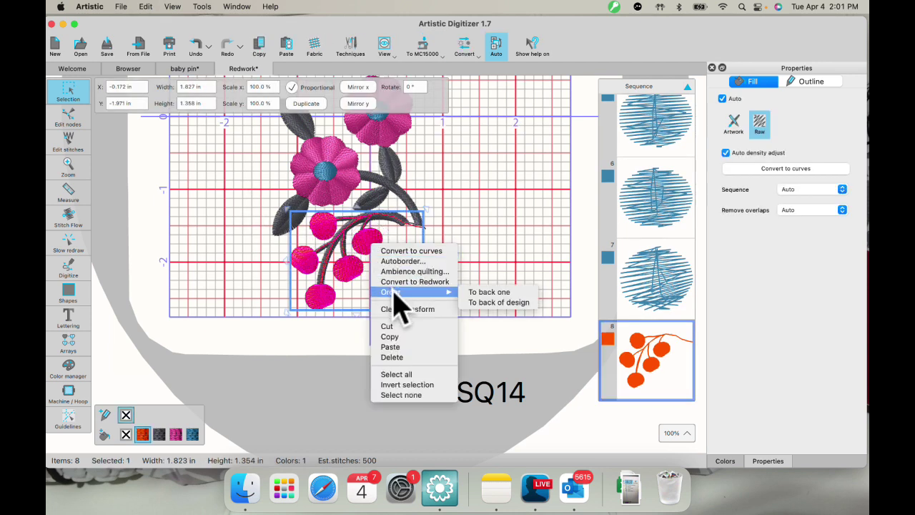
click(500, 302)
click(488, 249)
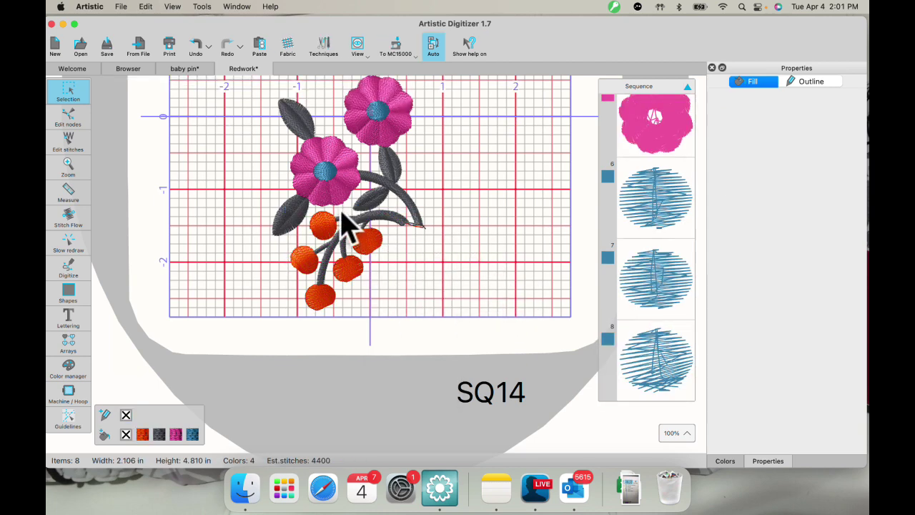
- Delete the top pink flower, its blue centre, and the extra flower above the spray
scroll(378, 245, down, 3)
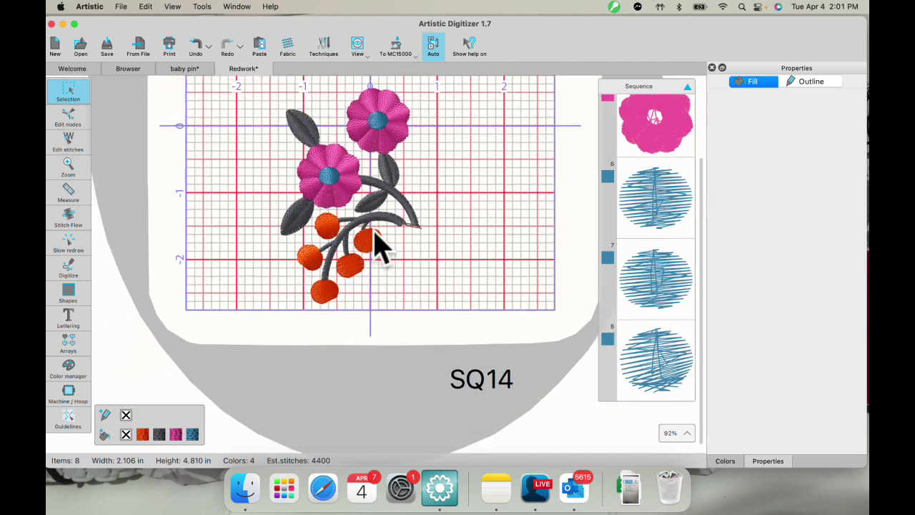
click(409, 160)
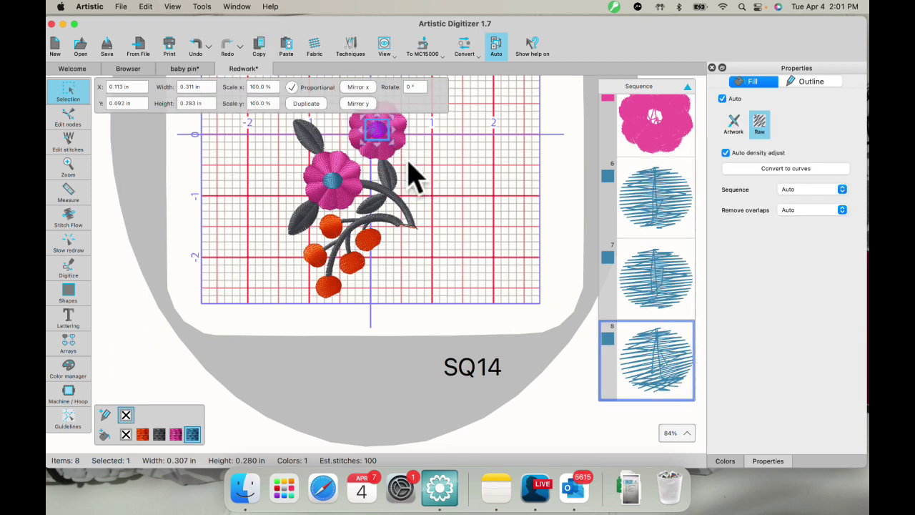
key(Delete)
click(404, 174)
key(Delete)
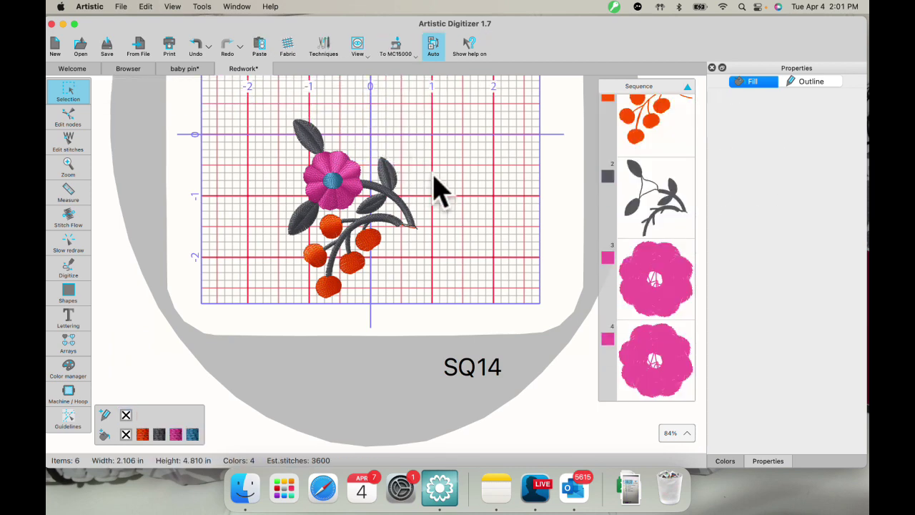
scroll(442, 192, down, 4)
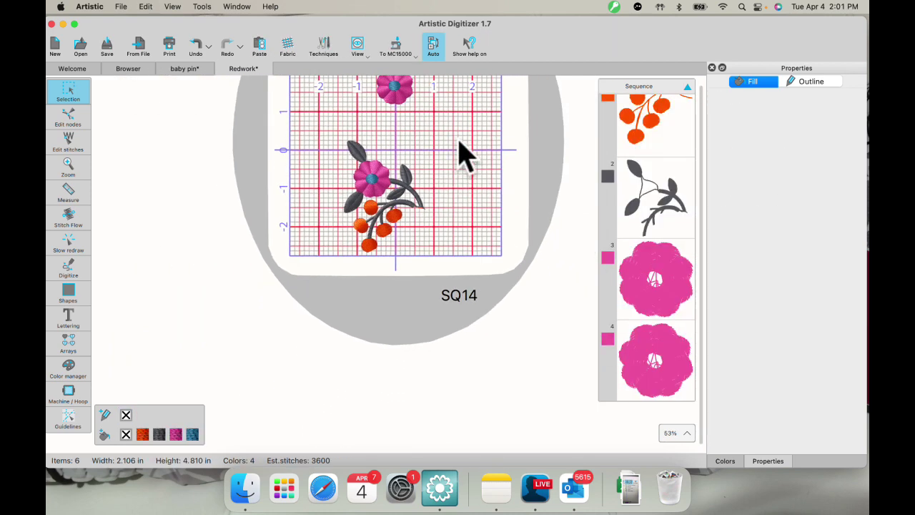
scroll(464, 154, up, 3)
drag(342, 89, 443, 187)
key(Delete)
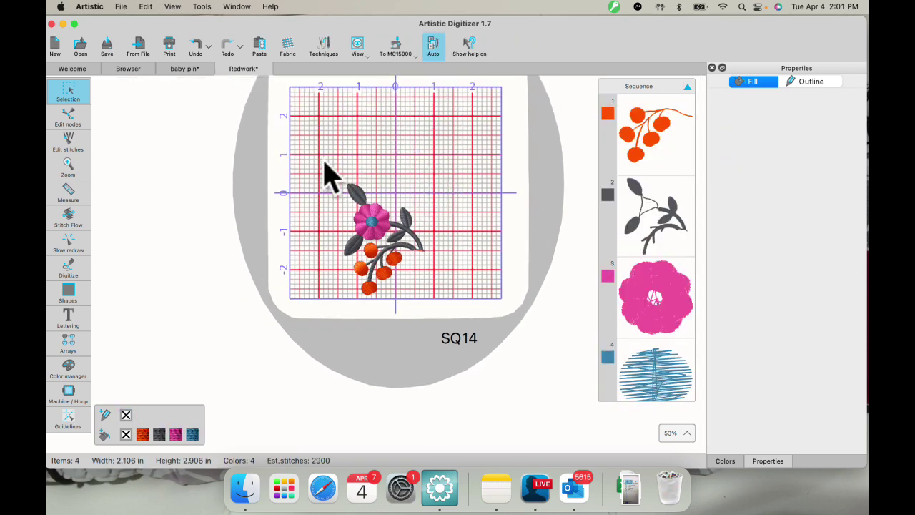
- Select the remaining spray and centre it in the hoop
drag(320, 163, 444, 312)
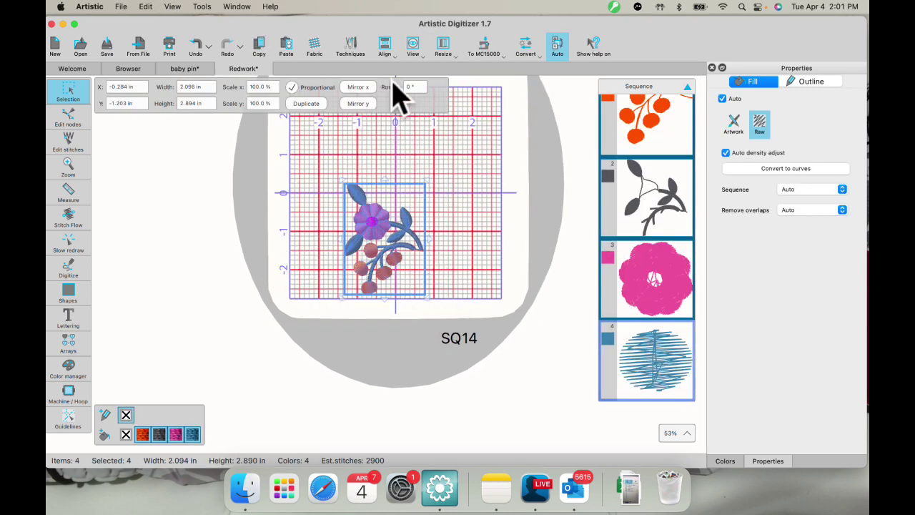
click(500, 51)
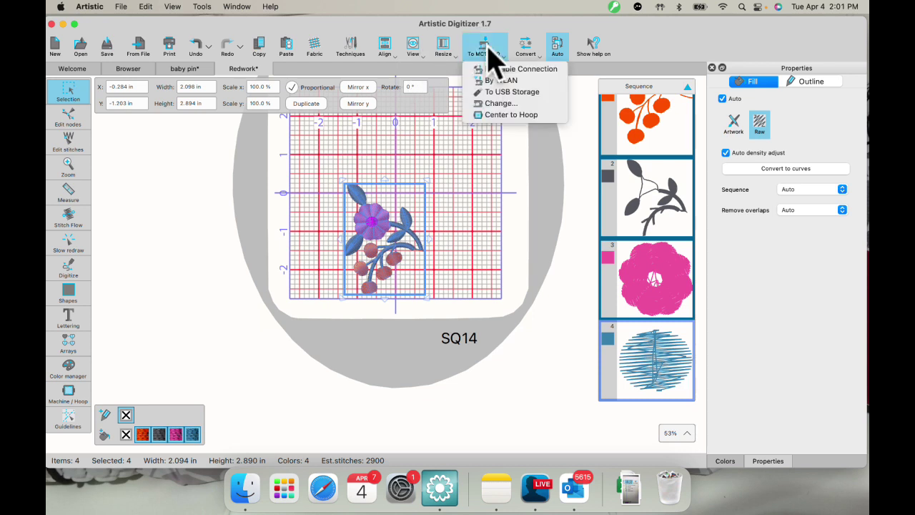
click(493, 115)
click(450, 209)
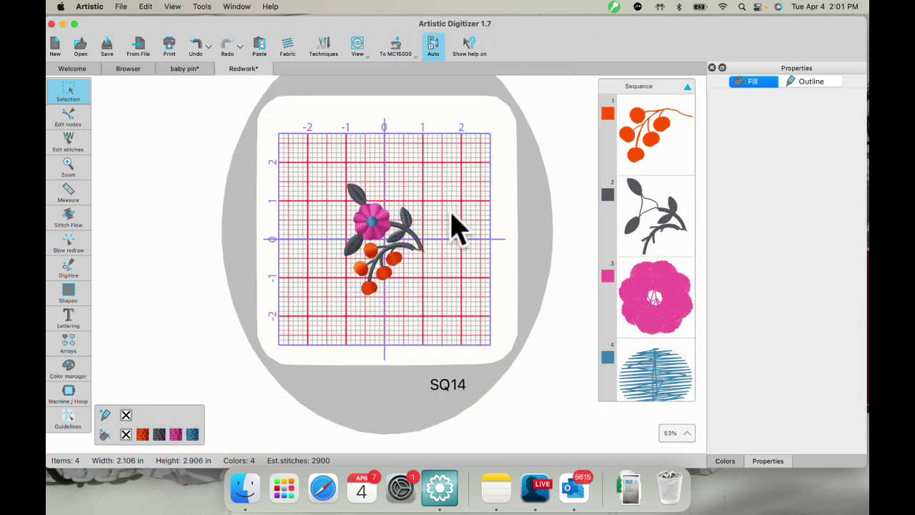
scroll(371, 250, up, 5)
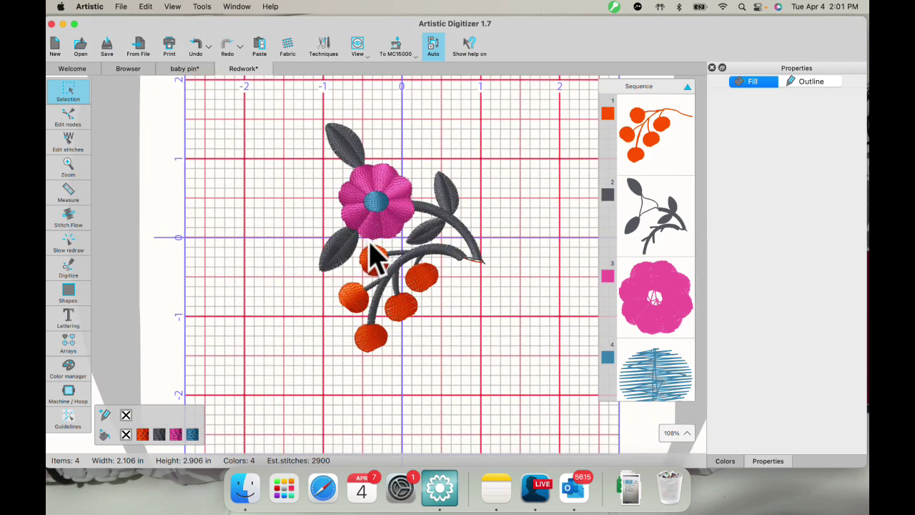
scroll(465, 286, up, 4)
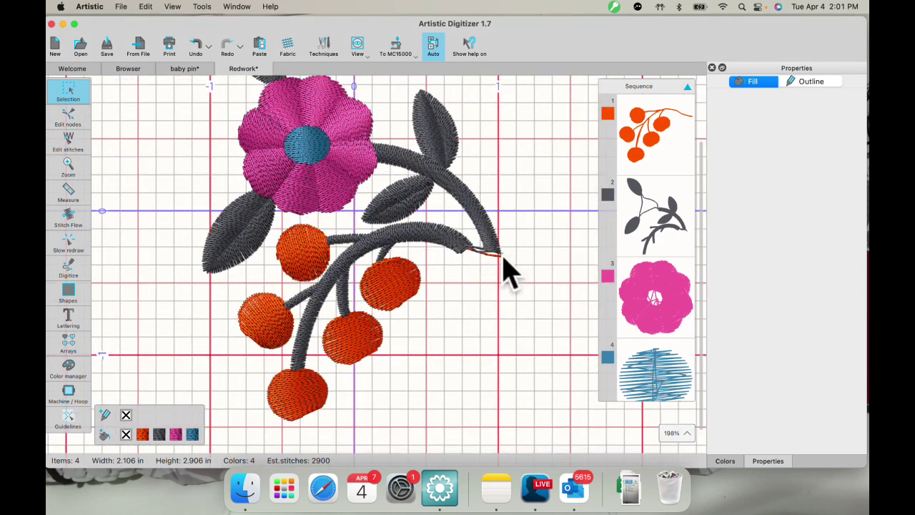
scroll(500, 272, up, 6)
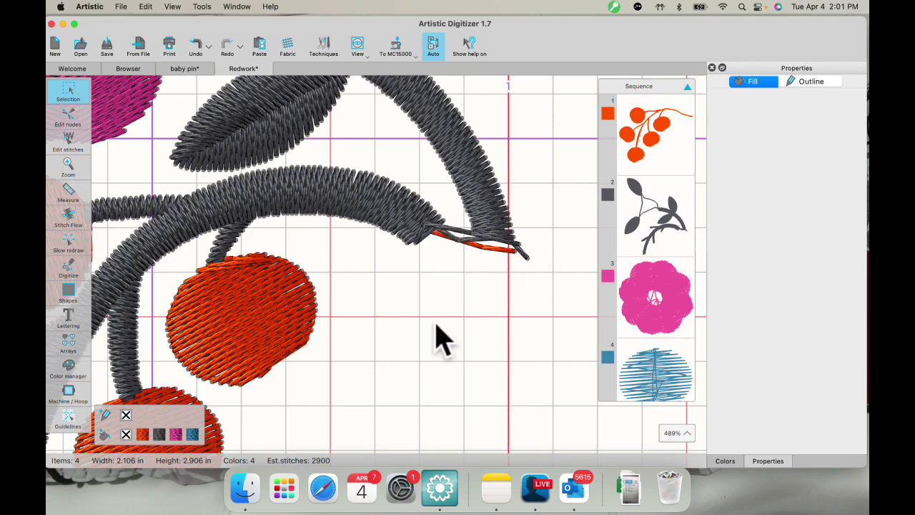
scroll(411, 293, down, 8)
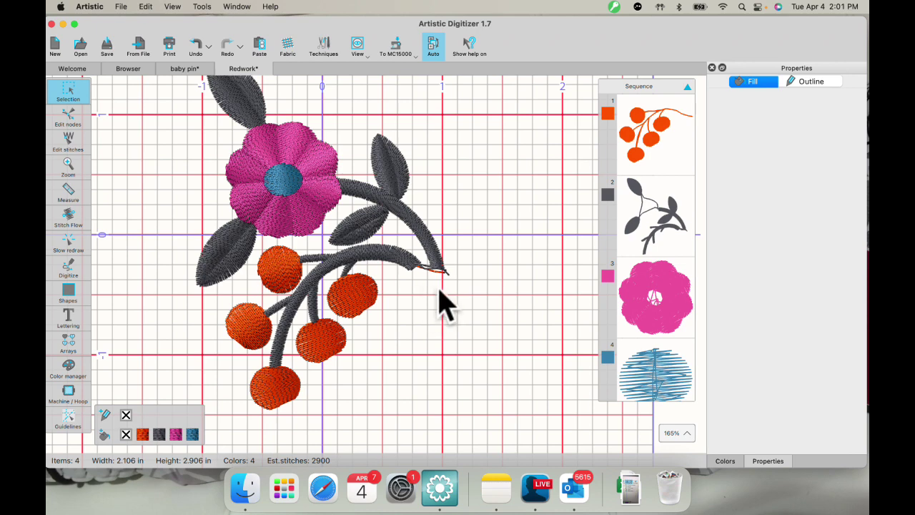
scroll(400, 286, down, 5)
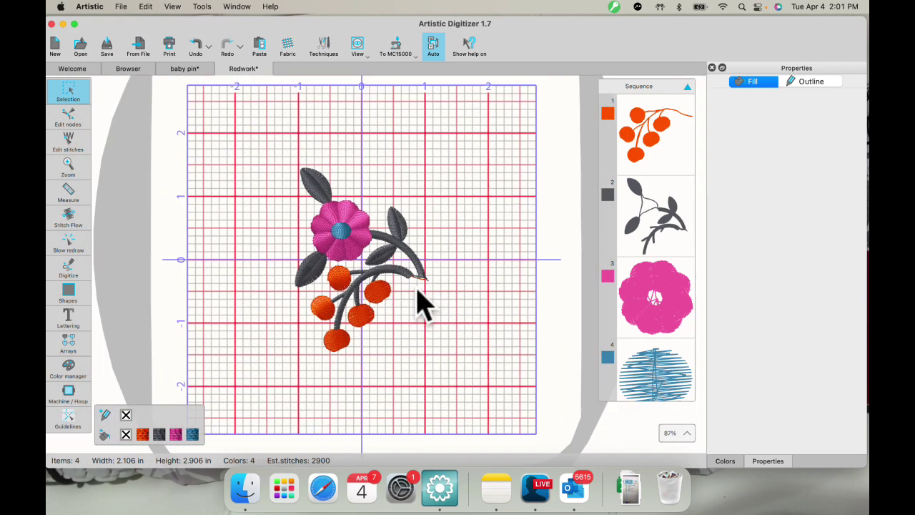